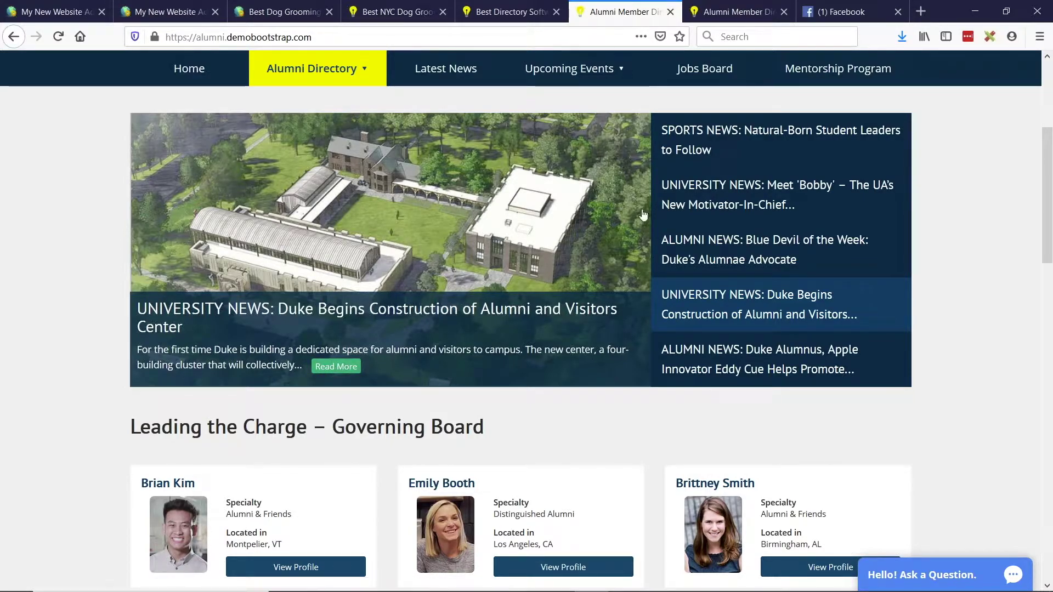
# Compare the featured slider captions on masteralumni and demobootstrap, then preview demobootstrap at 400 px mobile width.
pyautogui.click(735, 12)
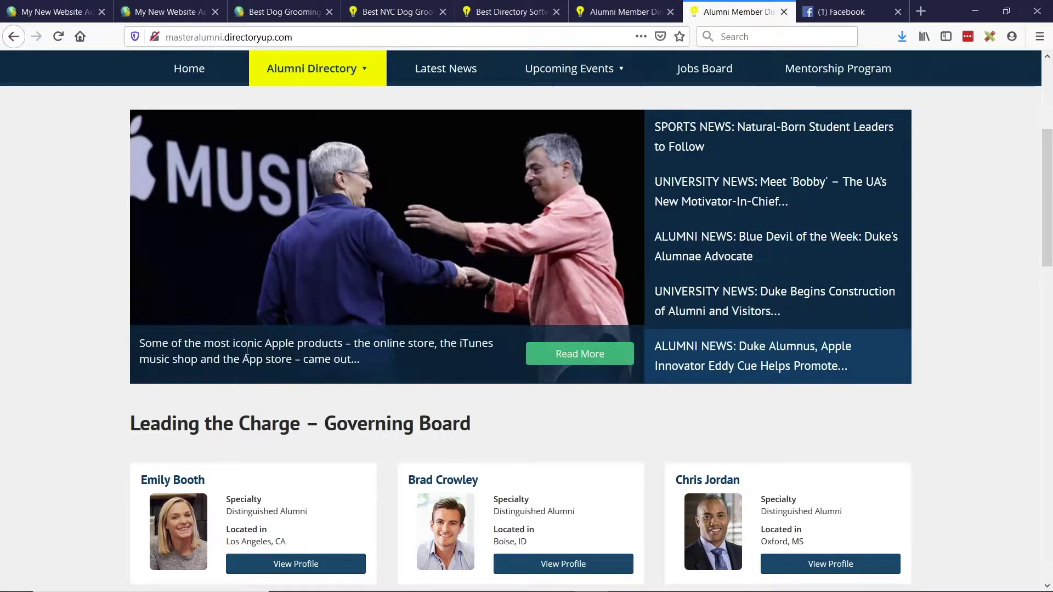
pyautogui.moveTo(362, 361); pyautogui.dragTo(143, 344)
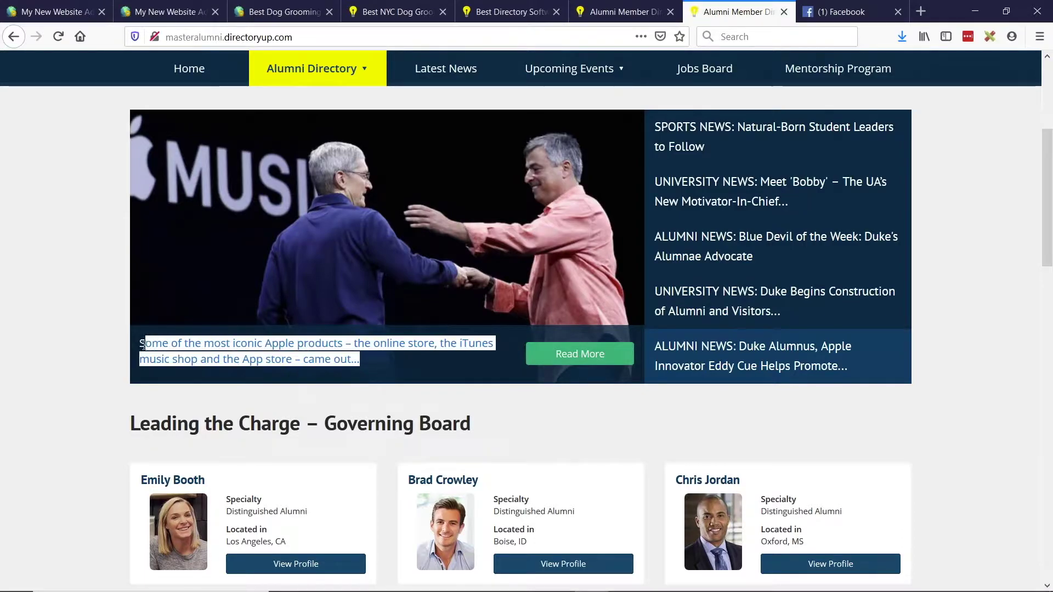
pyautogui.click(77, 337)
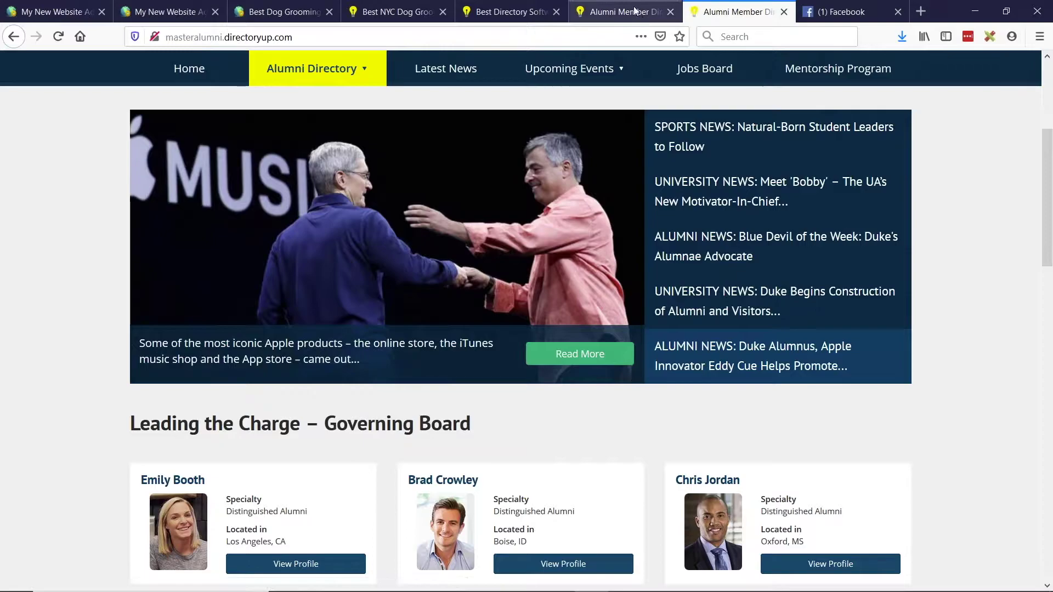
pyautogui.click(607, 6)
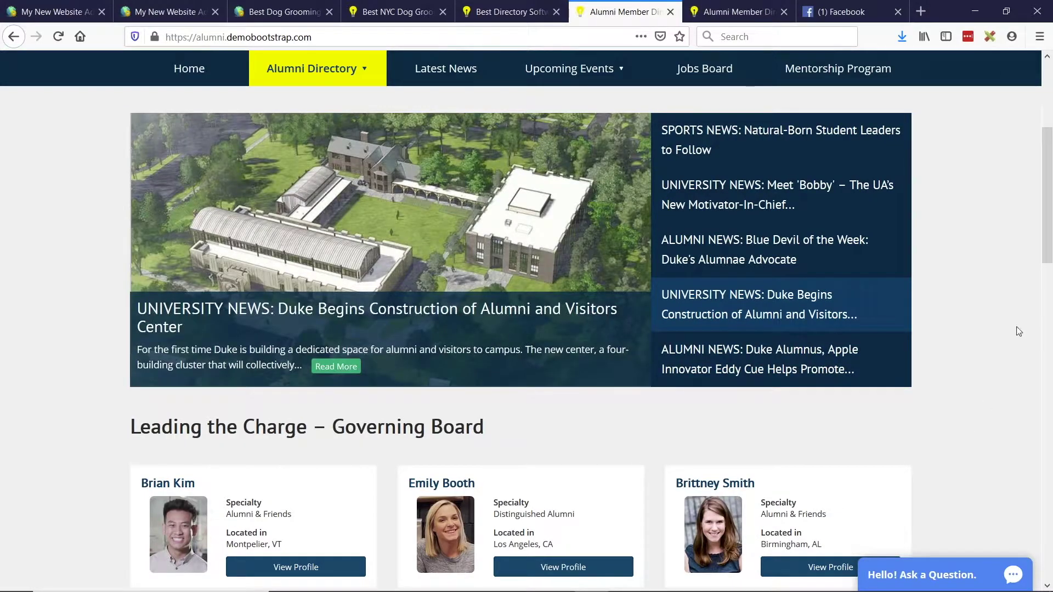
pyautogui.hotkey('ctrl', 'shift', 'm')
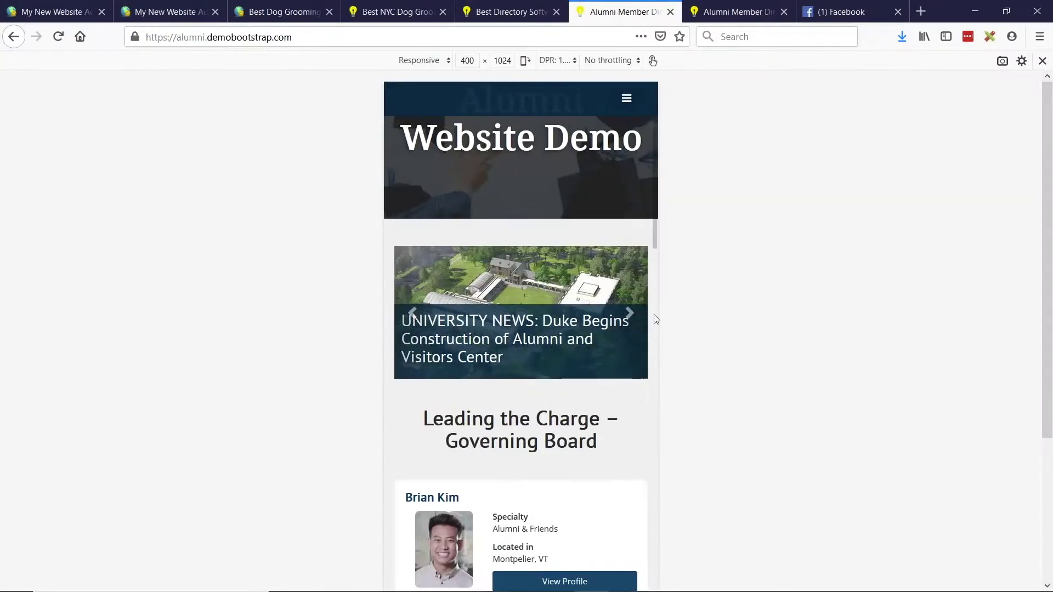
# Widen the mobile preview to 542 px and compare both alumni sliders, then return to the BD Lab Updates slides.
pyautogui.moveTo(660, 303); pyautogui.dragTo(706, 304)
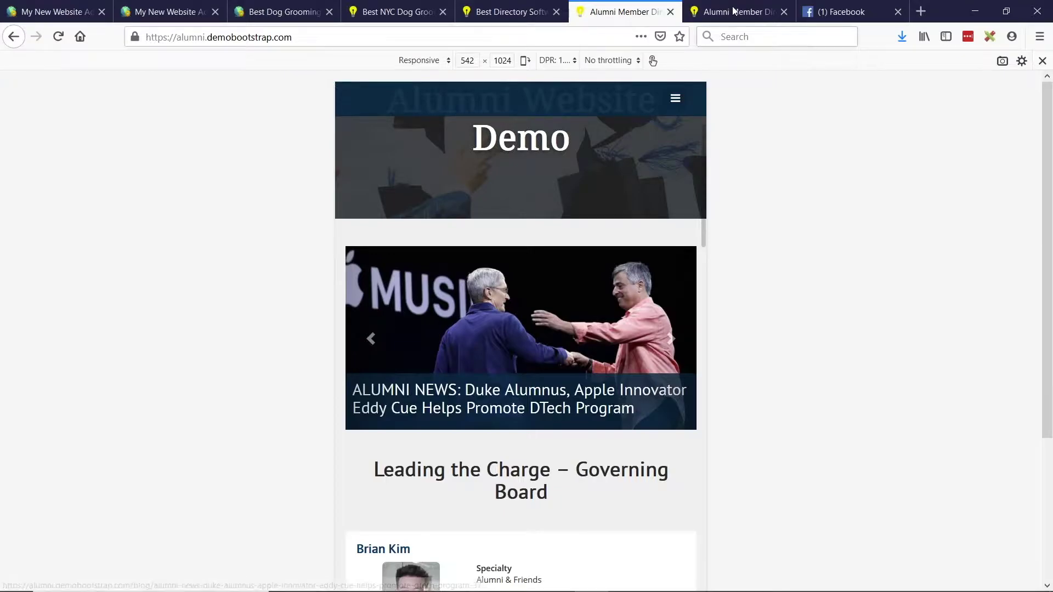
pyautogui.hotkey('ctrl', 'Tab')
pyautogui.hotkey('ctrl', 'shift', 'm')
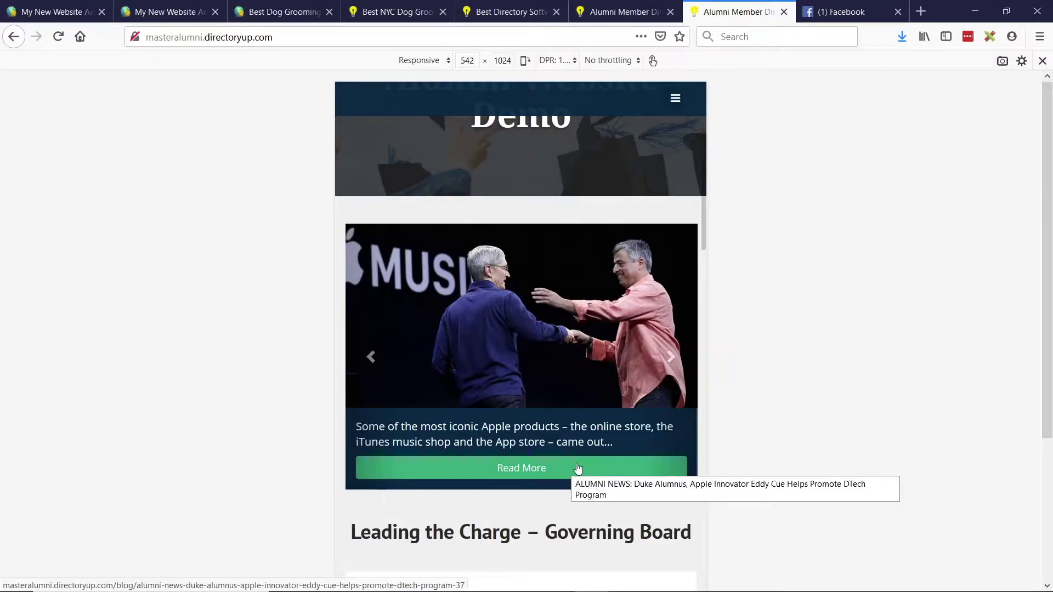
pyautogui.hotkey('ctrl', 'shift', 'Tab')
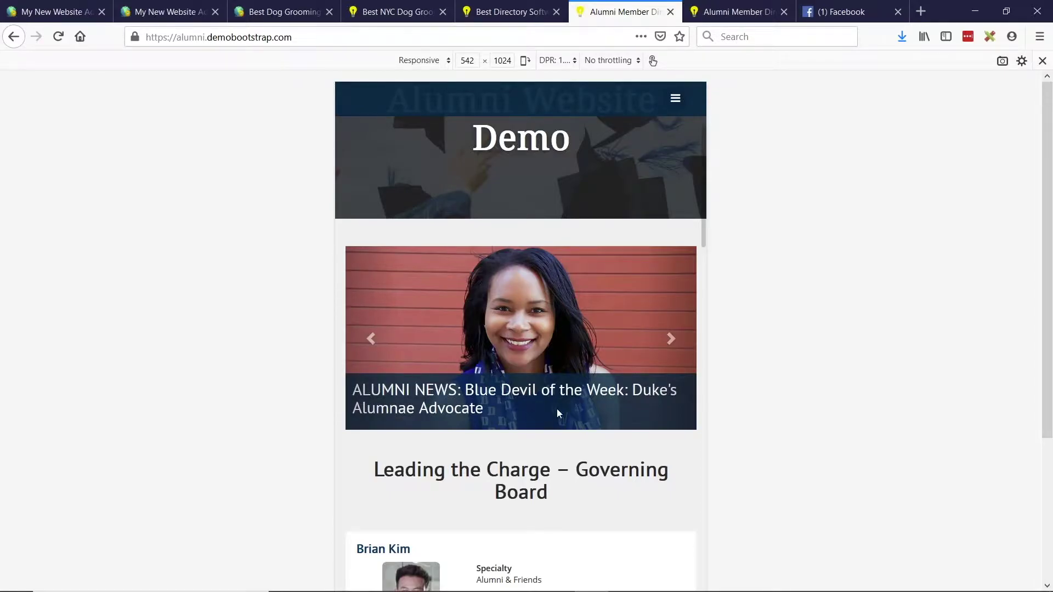
pyautogui.hotkey('ctrl', 'Tab')
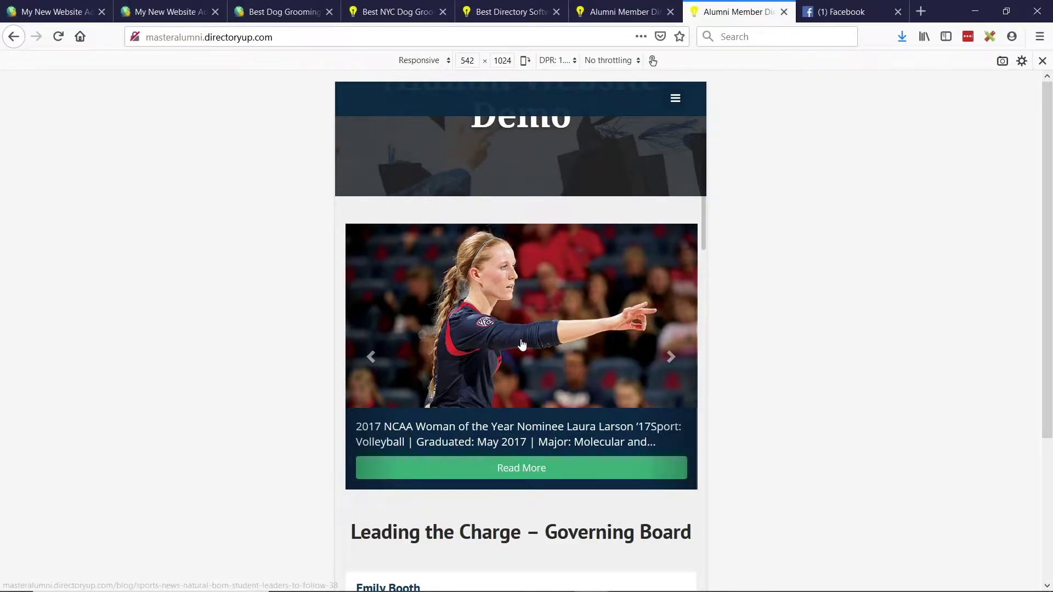
pyautogui.hotkey('alt', 'Tab')
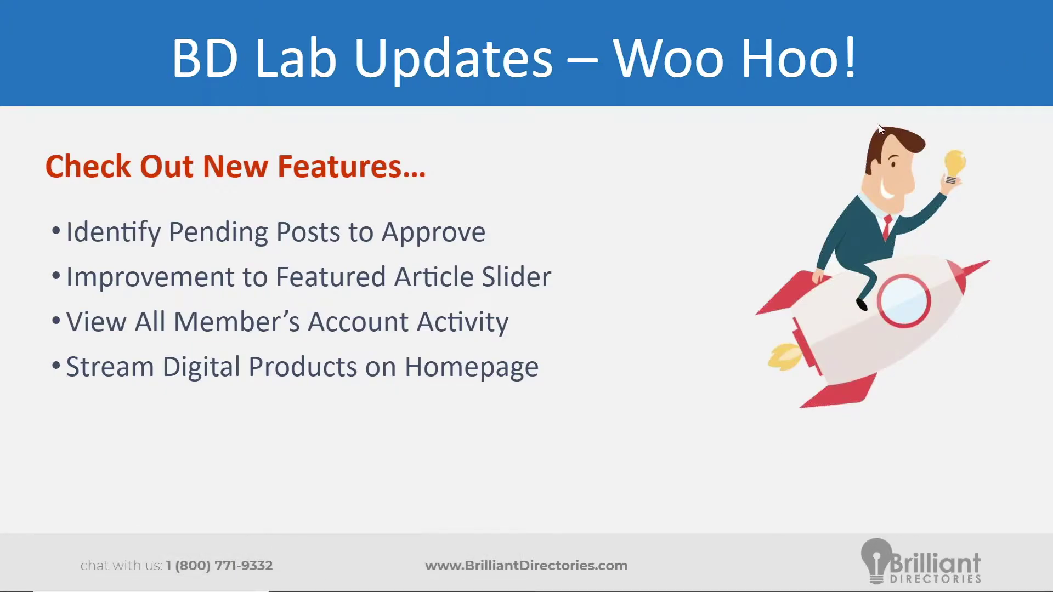
# From Members > Member Reviews, open Account Details for the member on Review #1.
pyautogui.hotkey('alt', 'Tab')
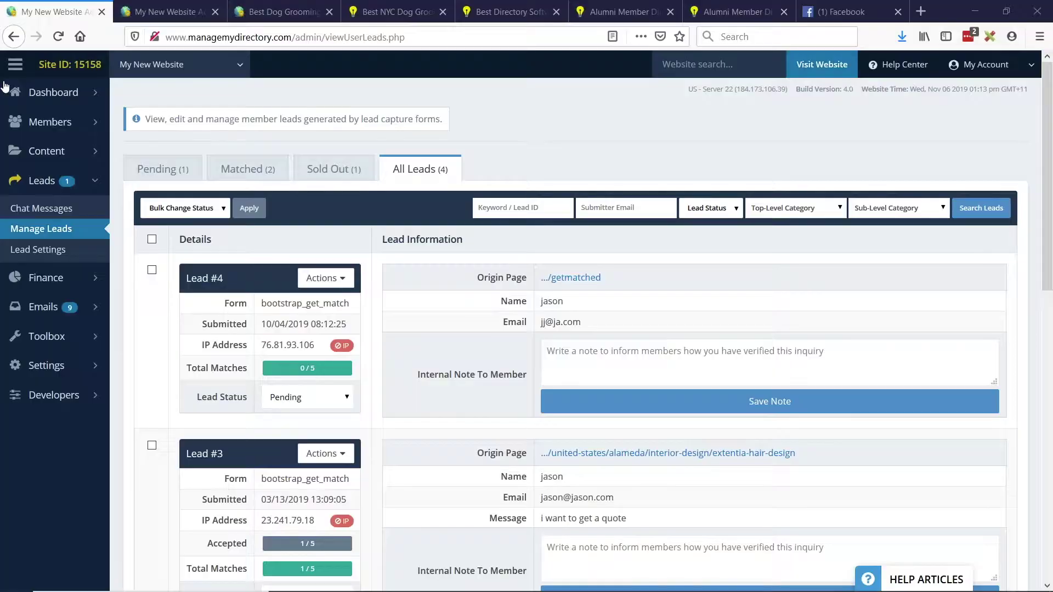
pyautogui.moveTo(69, 127)
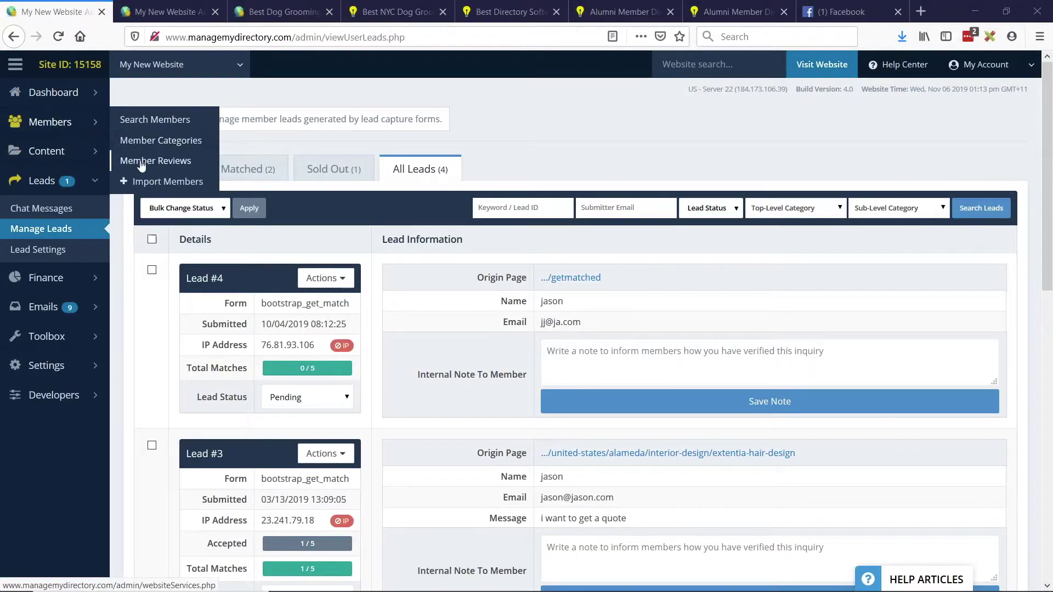
pyautogui.click(165, 162)
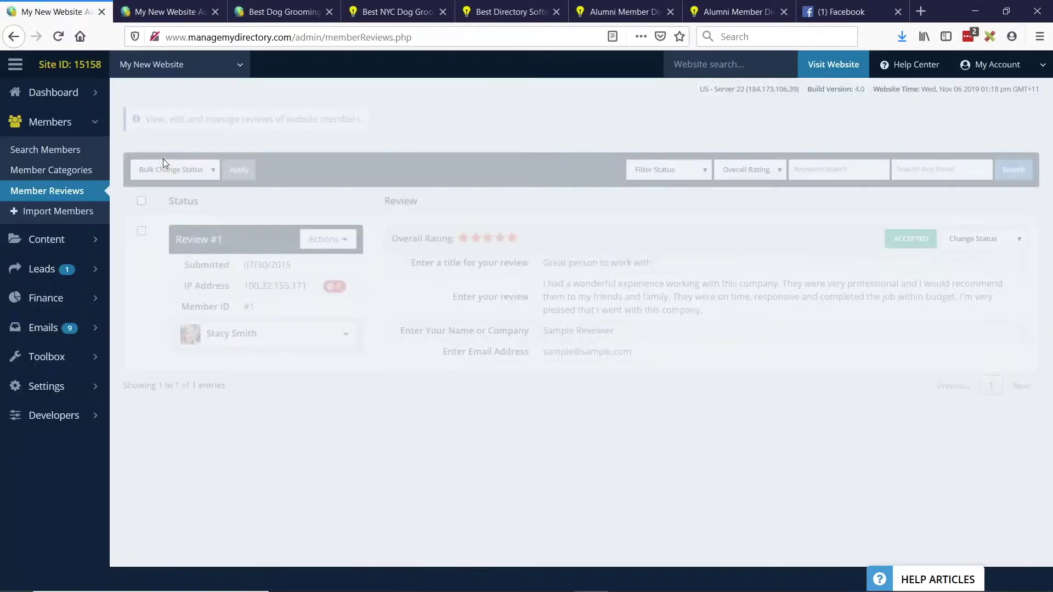
pyautogui.click(241, 334)
pyautogui.click(223, 359)
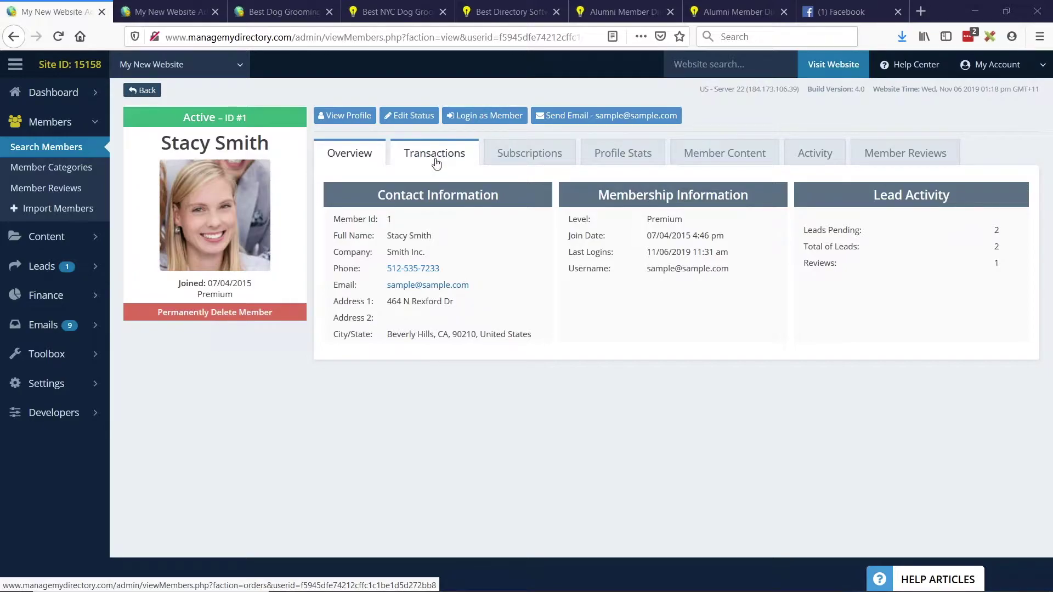
# Check the member's monthly profile view stats, then list their posted content.
pyautogui.click(518, 157)
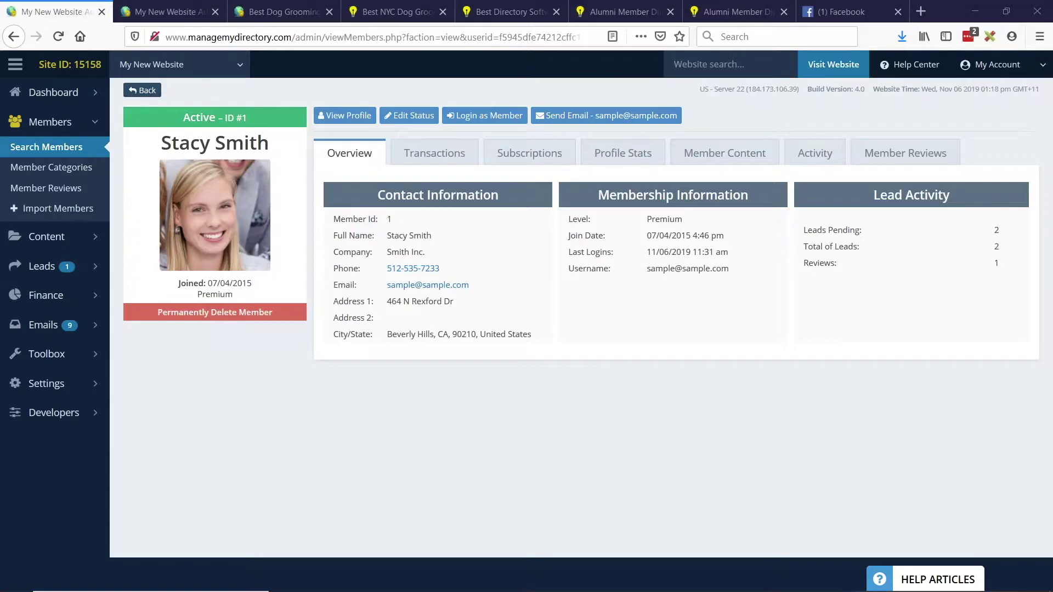
pyautogui.click(617, 159)
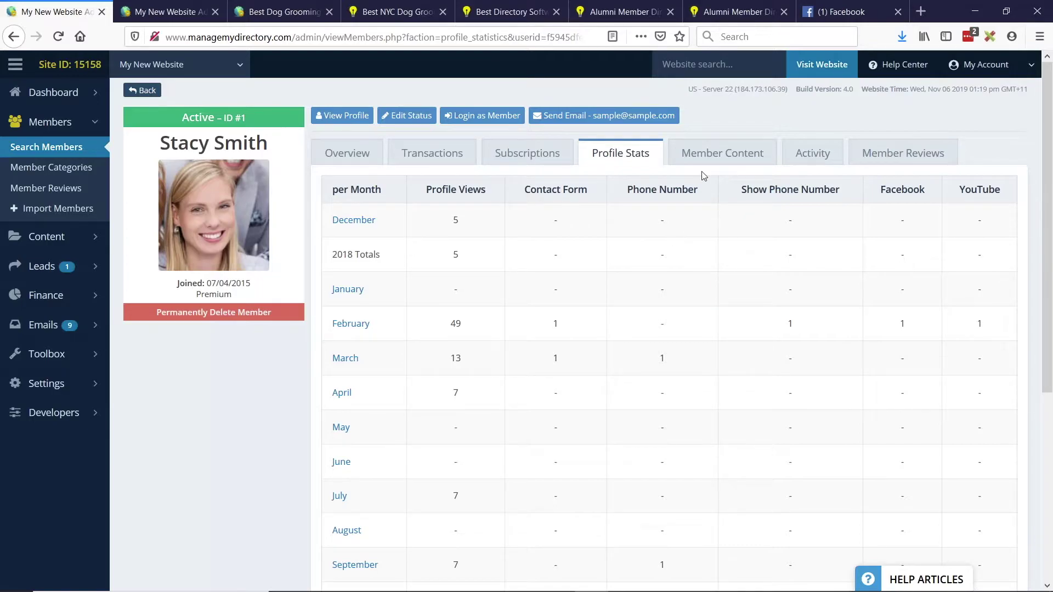
pyautogui.click(744, 164)
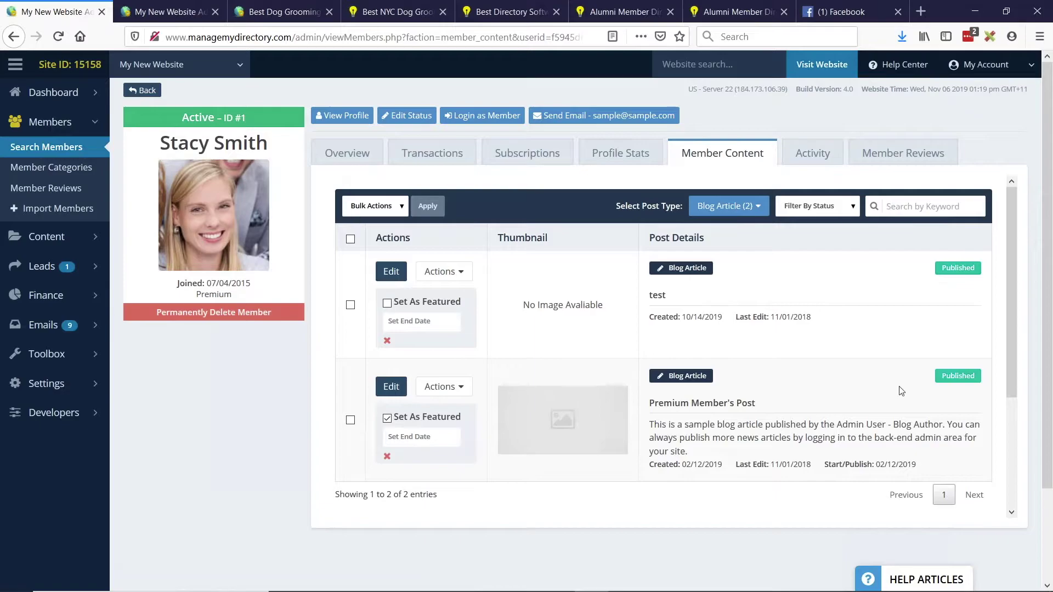
# Look through the Select Post Type options for the member's content.
pyautogui.moveTo(76, 236)
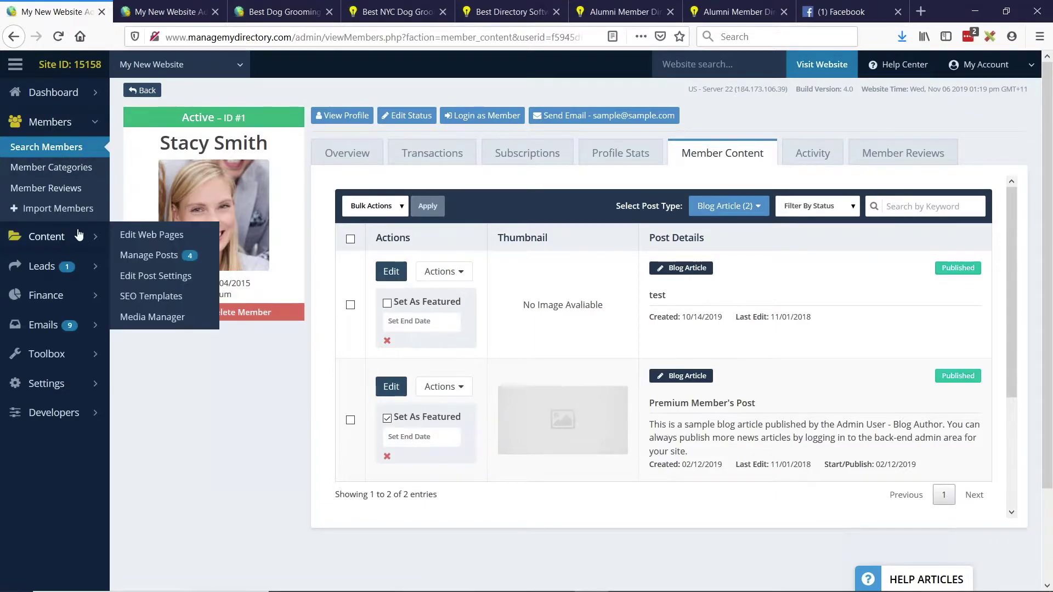
pyautogui.click(747, 207)
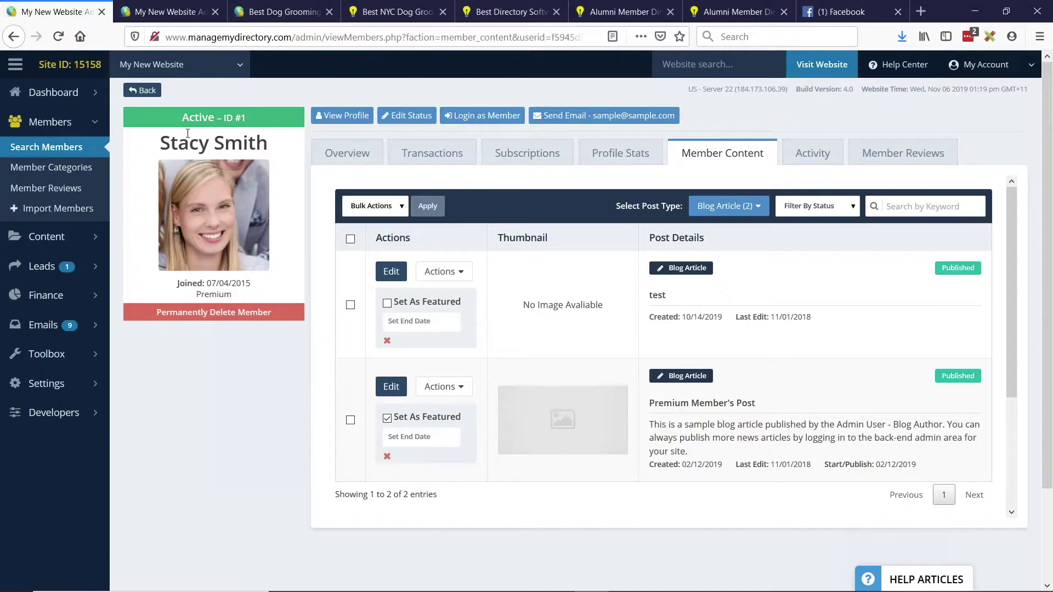
pyautogui.click(734, 209)
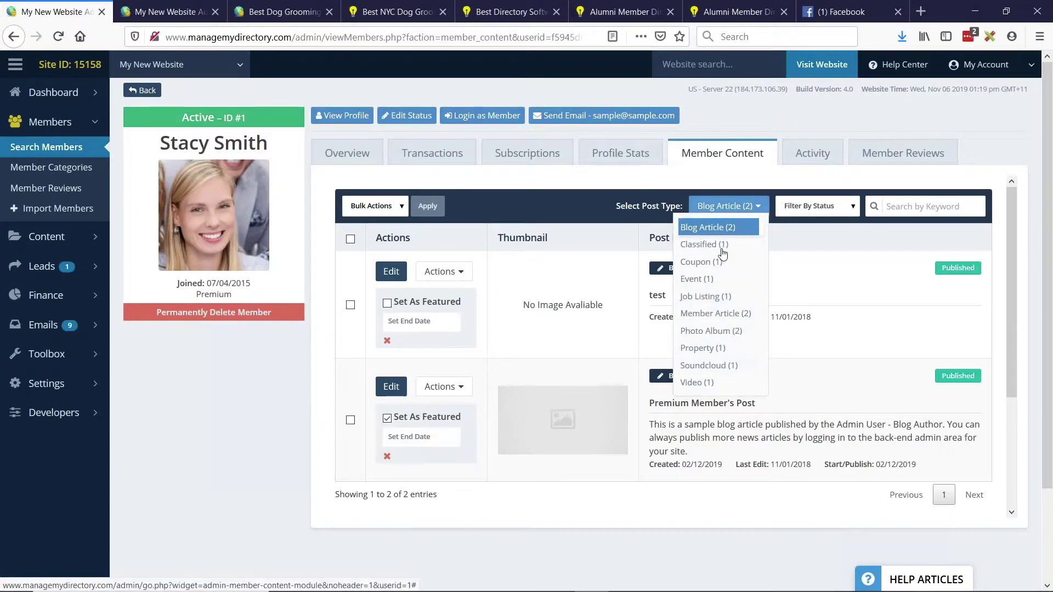
pyautogui.click(794, 193)
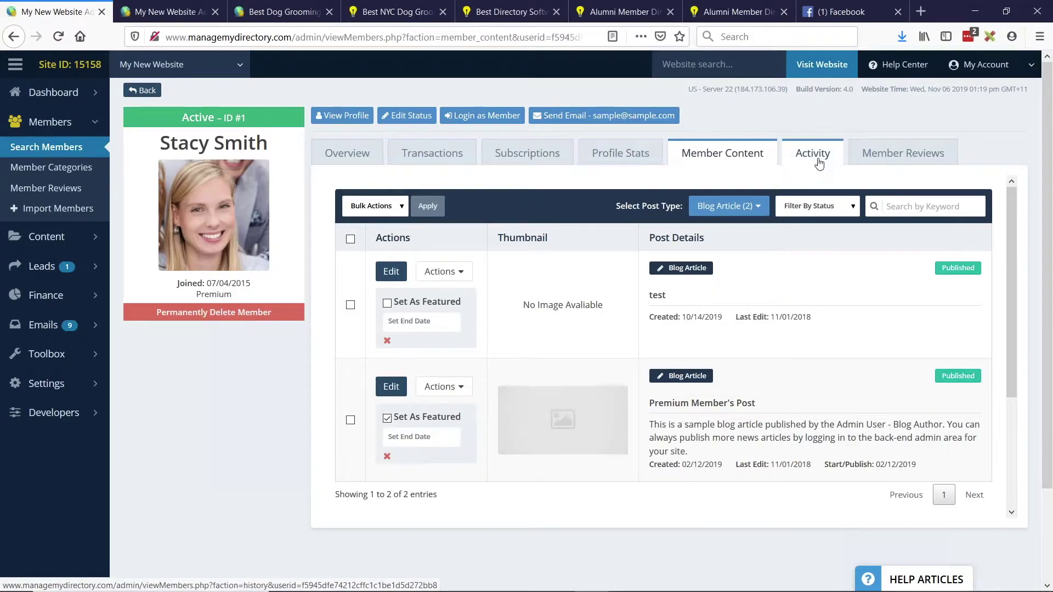
# Show the member's activity log with the saved blog post and contact details update.
pyautogui.click(97, 100)
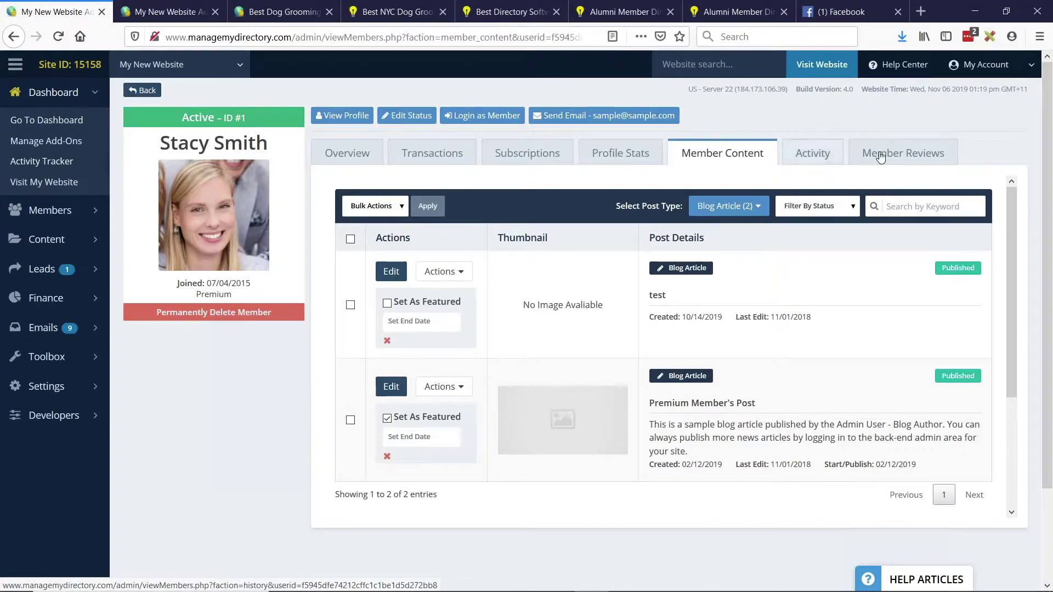
pyautogui.click(807, 156)
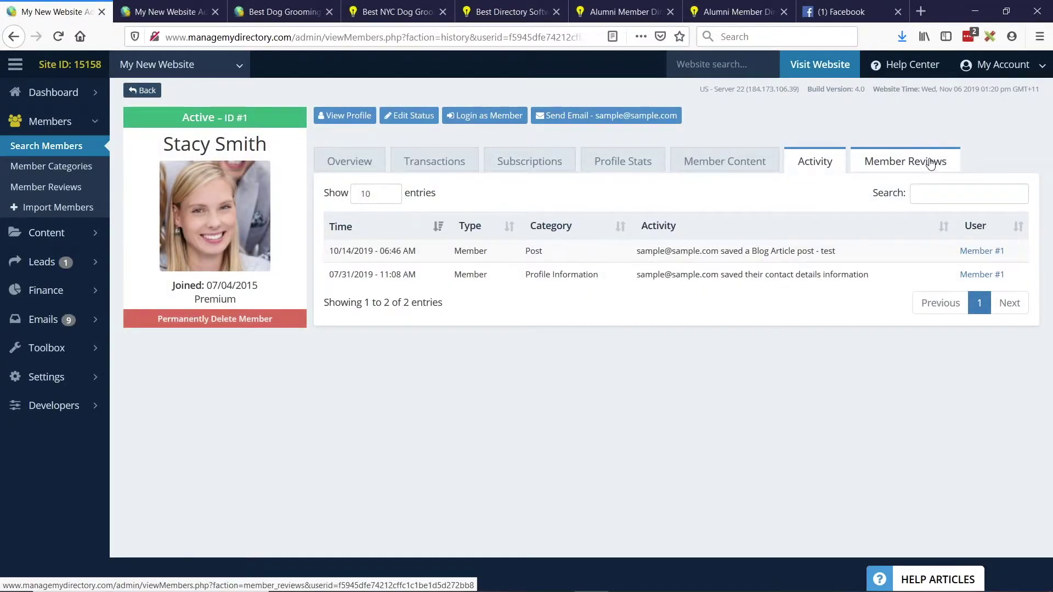
pyautogui.click(931, 164)
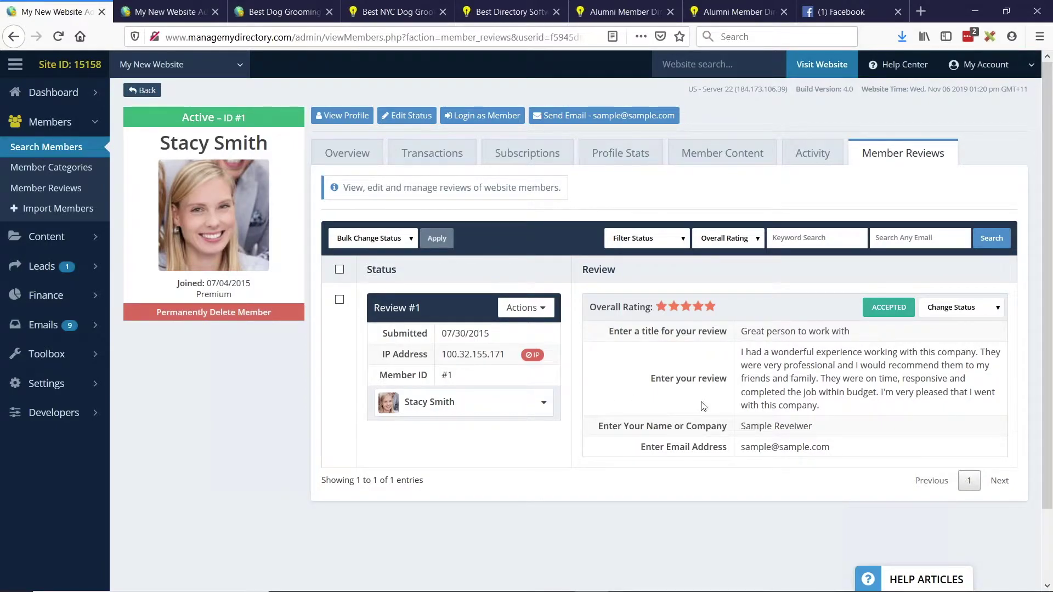
# Inspect Review #1's Actions options, the accepted five-star 'Great person to work with' review, then return to the slides.
pyautogui.click(521, 309)
pyautogui.click(497, 377)
pyautogui.click(525, 308)
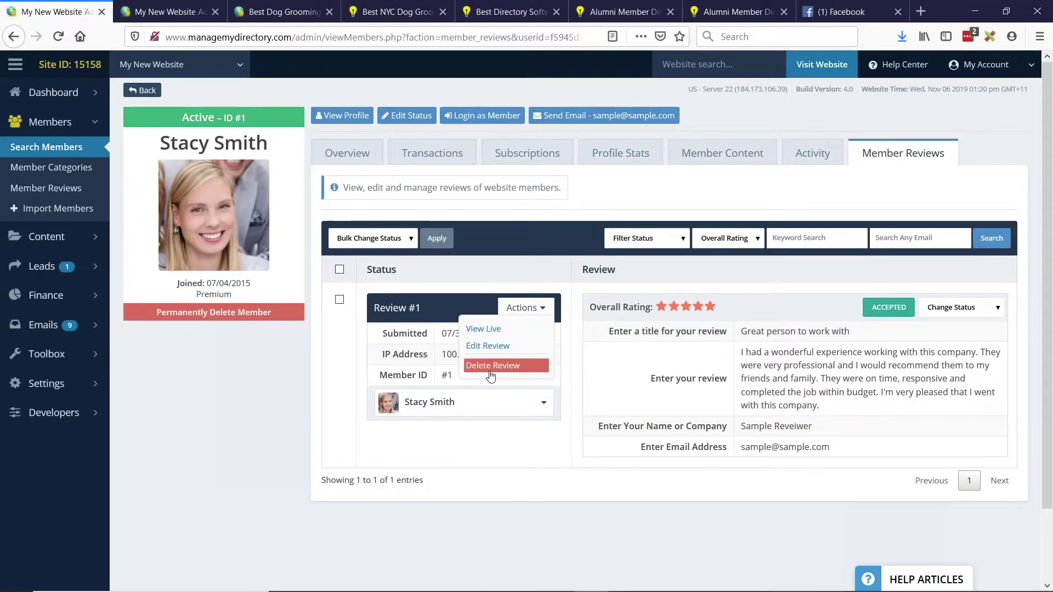
pyautogui.click(466, 402)
pyautogui.click(631, 356)
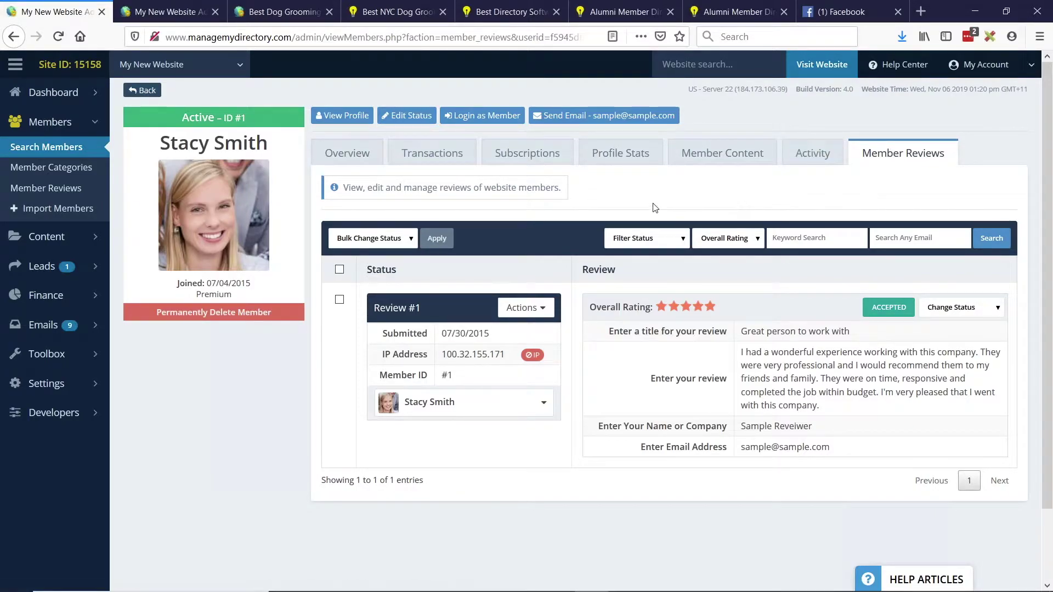
pyautogui.hotkey('alt', 'Tab')
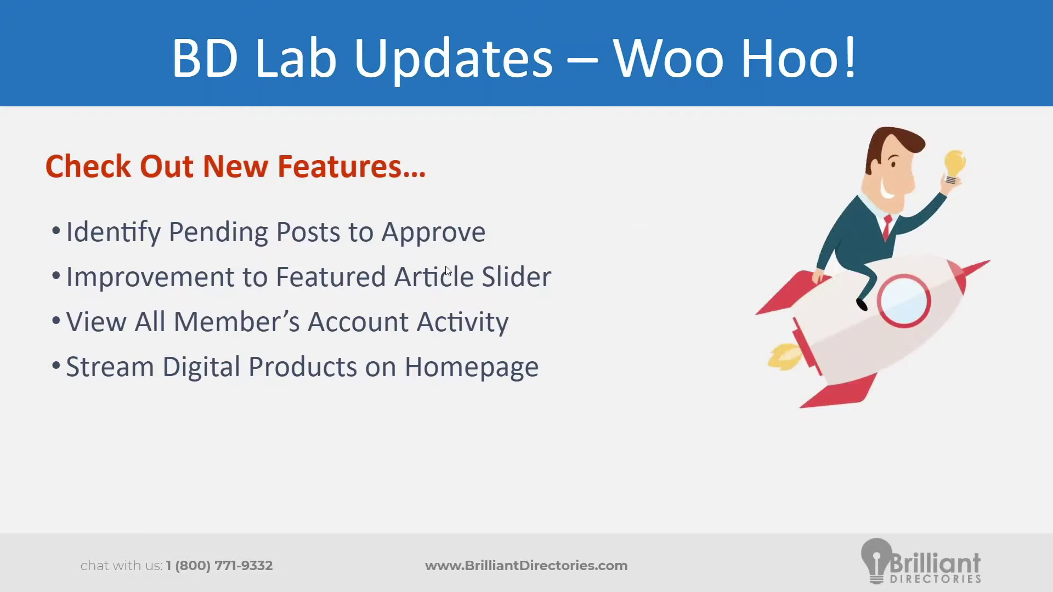
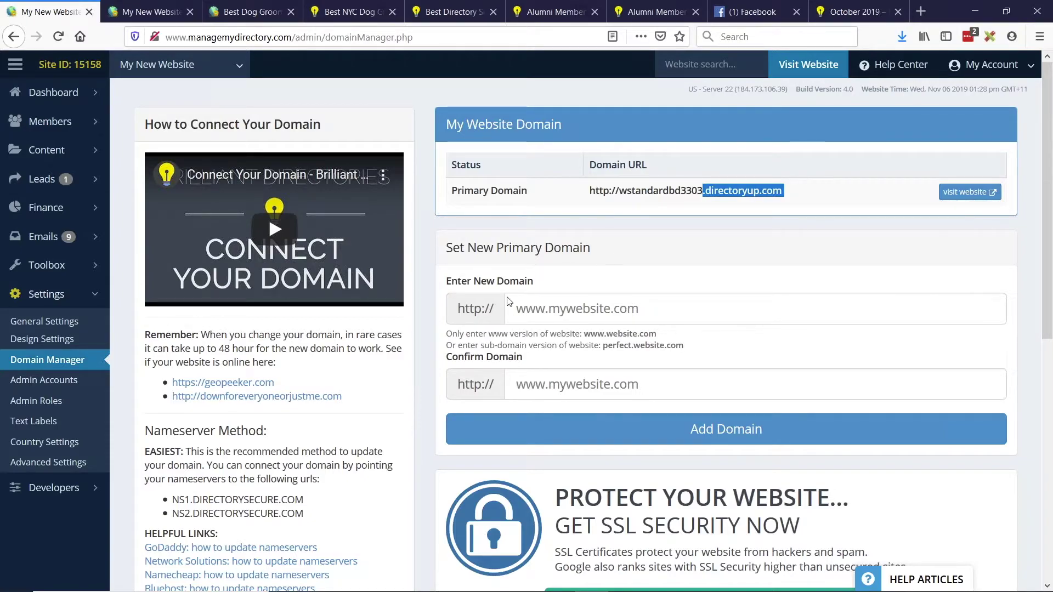
pyautogui.click(537, 310)
pyautogui.click(584, 386)
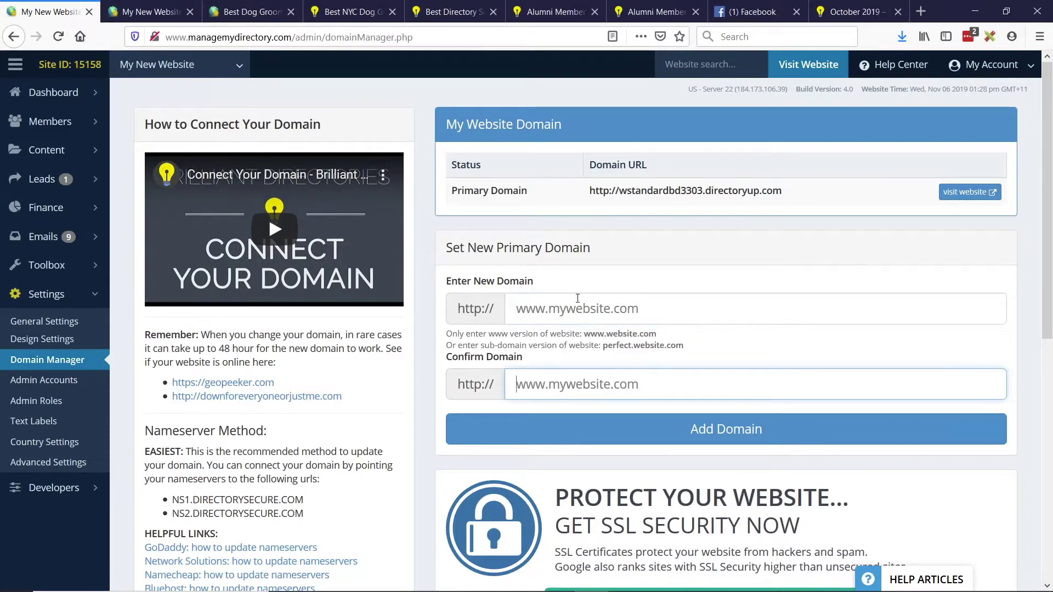
pyautogui.scroll(-4, 527, 329)
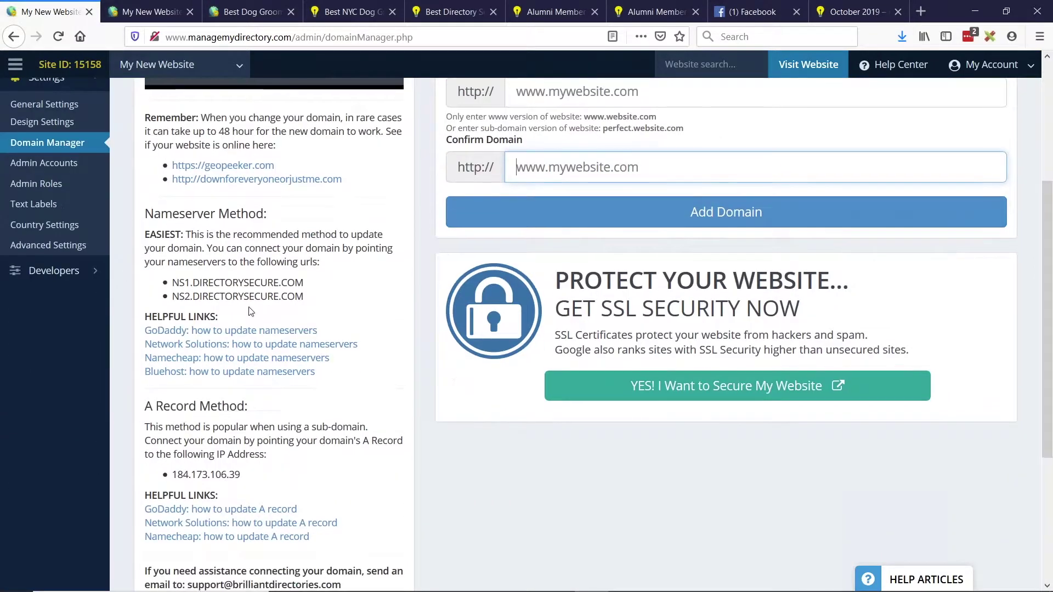
pyautogui.moveTo(146, 213); pyautogui.dragTo(267, 215)
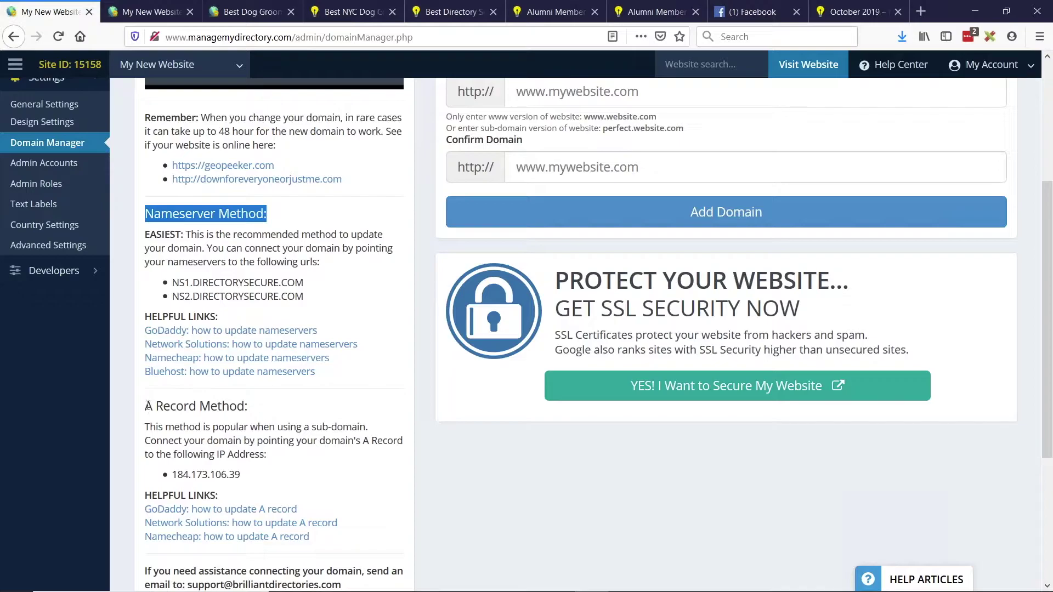
pyautogui.moveTo(145, 406); pyautogui.dragTo(270, 407)
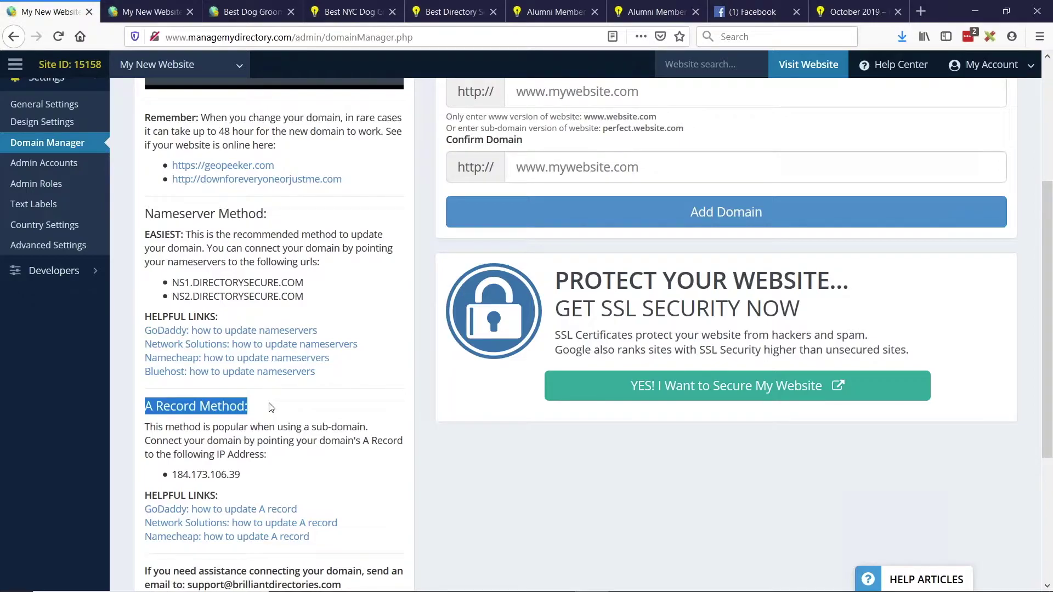
pyautogui.click(252, 276)
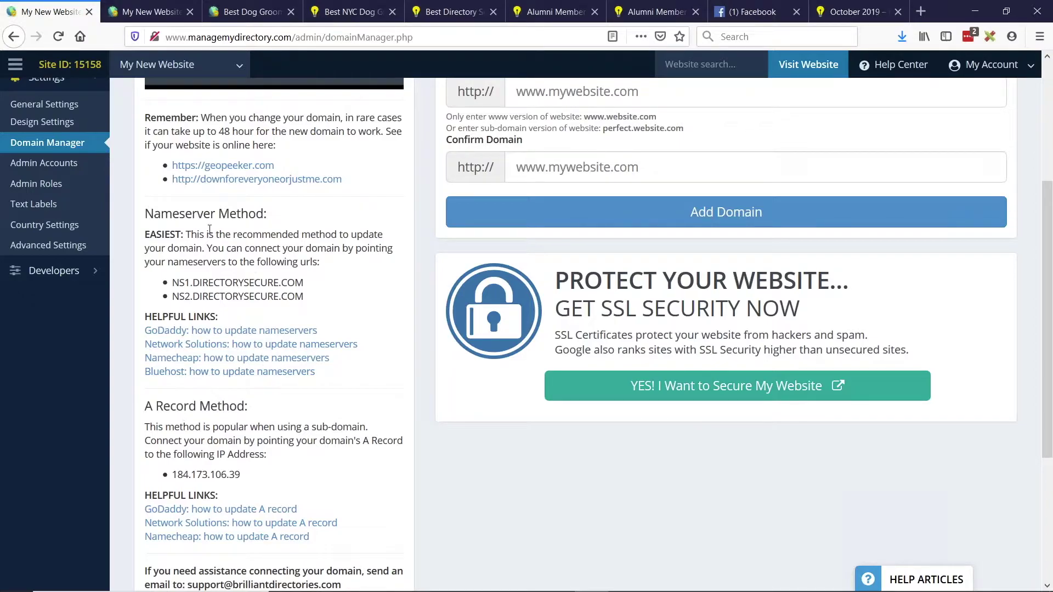
pyautogui.scroll(1, 209, 230)
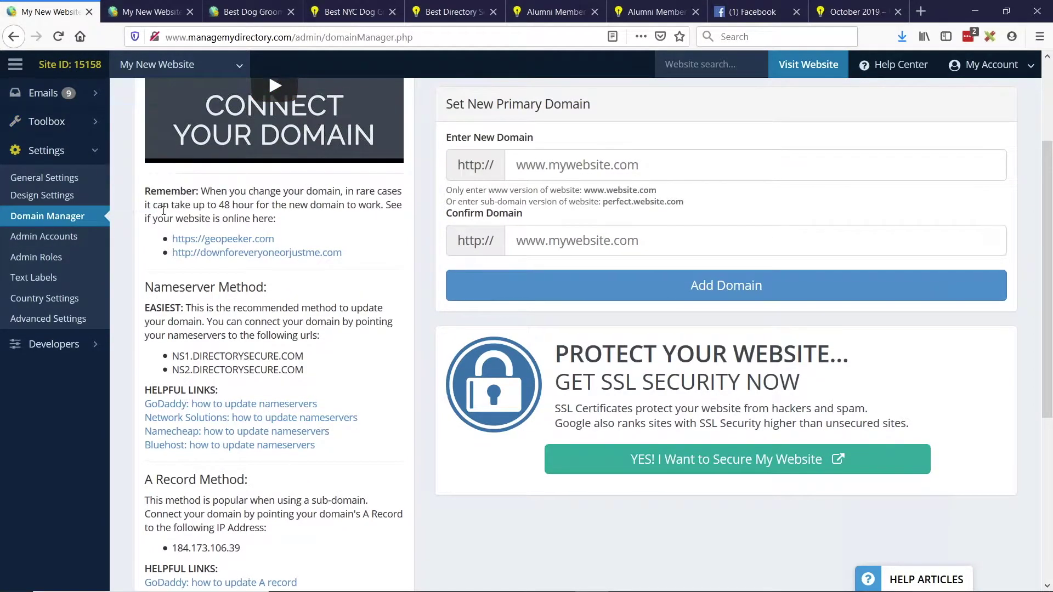
pyautogui.scroll(1, 74, 165)
pyautogui.moveTo(75, 167)
pyautogui.scroll(-1, 212, 324)
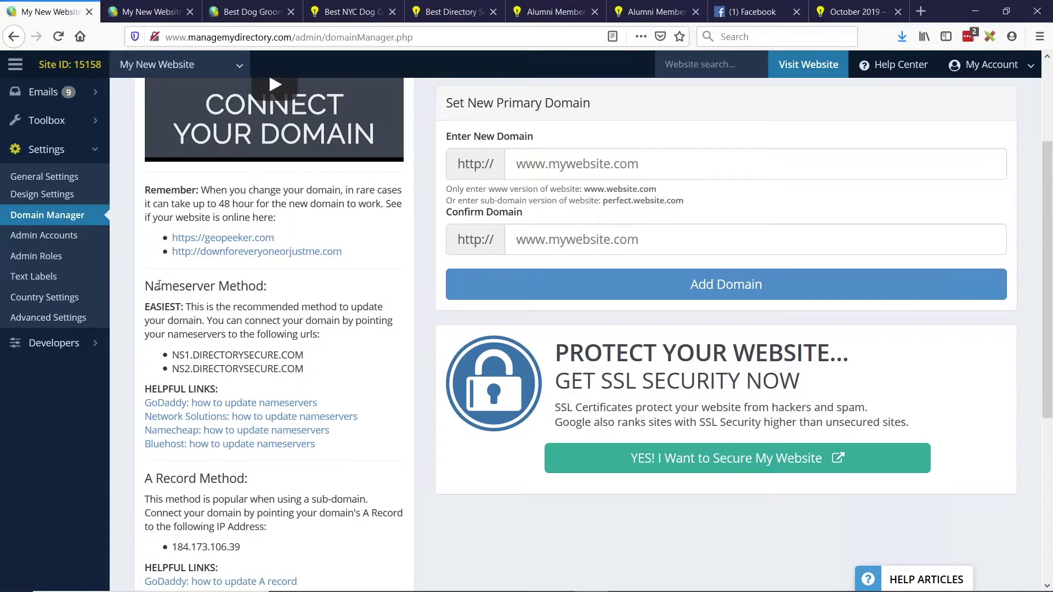
pyautogui.moveTo(146, 286); pyautogui.dragTo(322, 369)
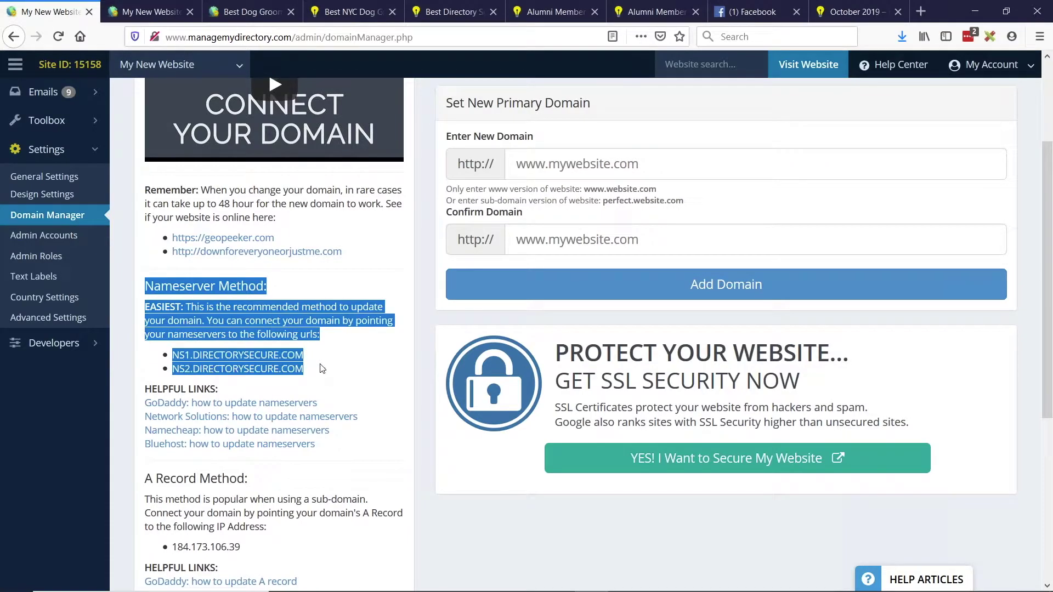
pyautogui.scroll(-2, 322, 369)
pyautogui.moveTo(145, 334); pyautogui.dragTo(320, 404)
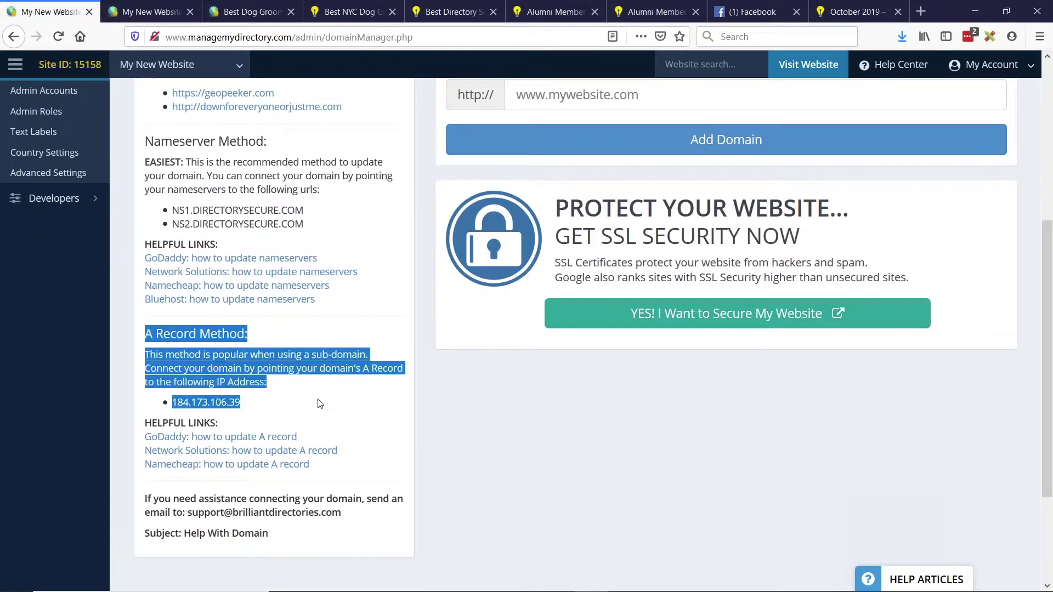
pyautogui.click(319, 399)
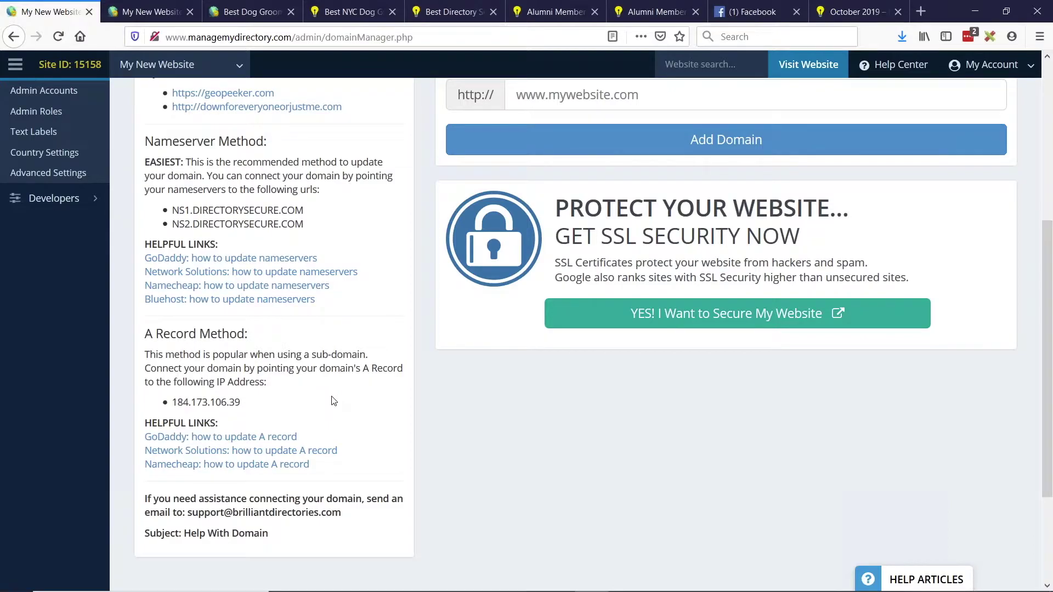
pyautogui.scroll(3, 323, 403)
pyautogui.hotkey('alt', 'Tab')
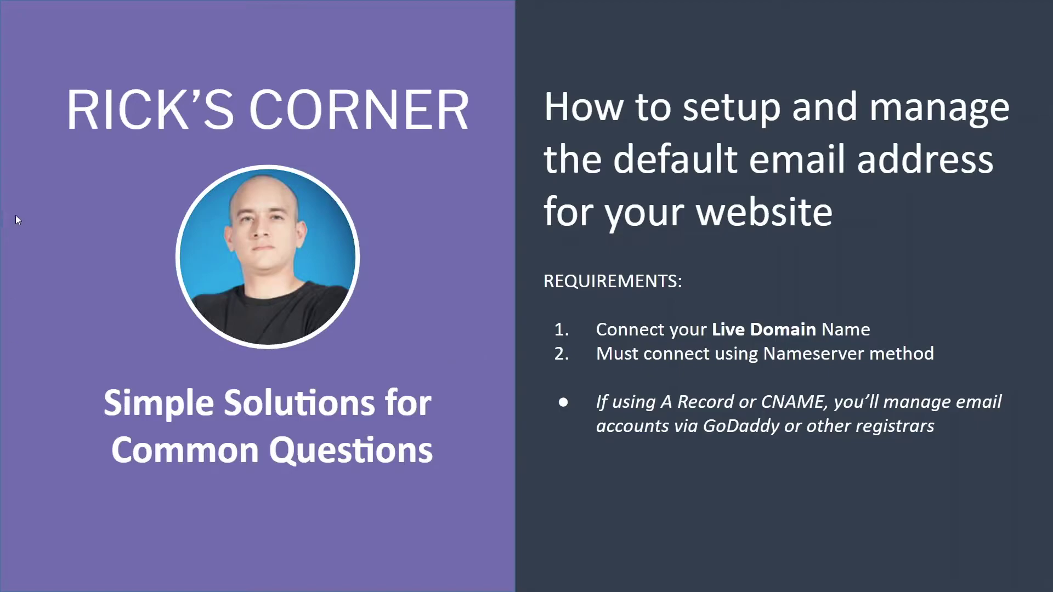
# Advance the Rick's Corner presentation to the slide listing generic website email addresses.
pyautogui.press('Right')
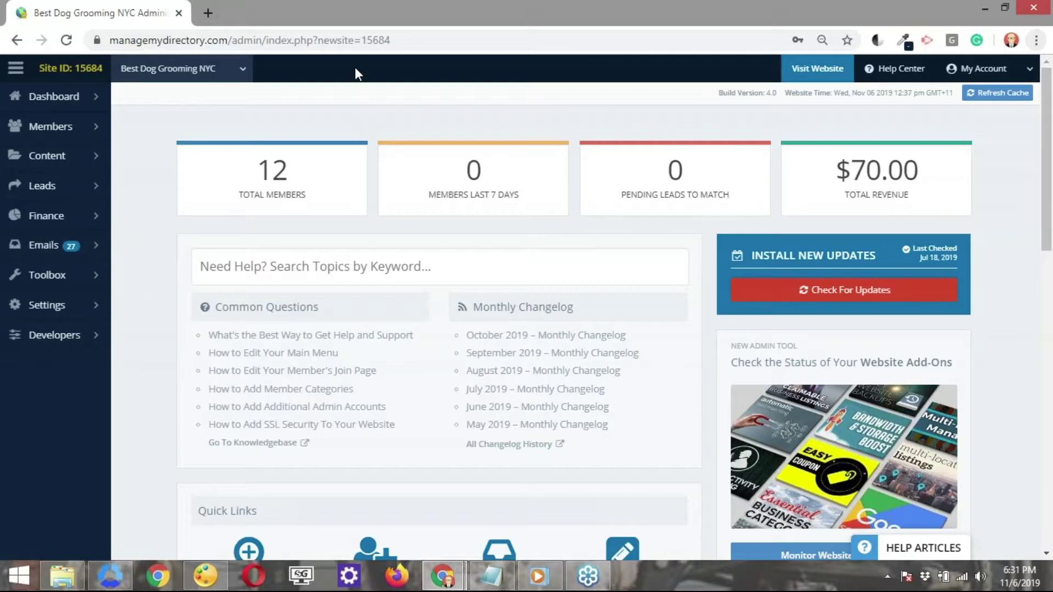
# Go from Emails > Email Accounts to cPanel's Email Accounts list via Add/Edit Email Addresses.
pyautogui.moveTo(55, 257)
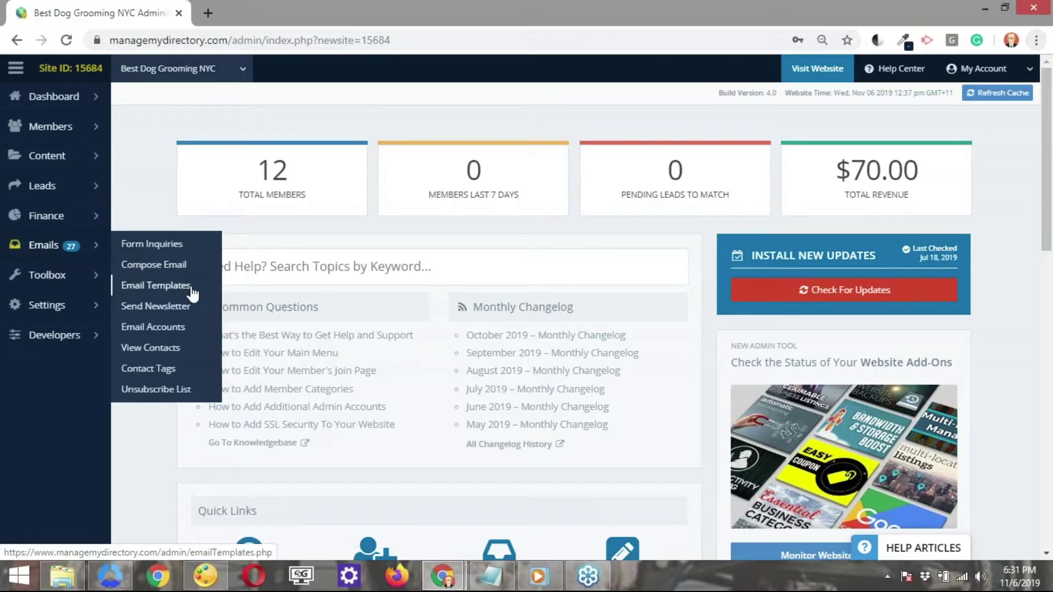
pyautogui.click(171, 332)
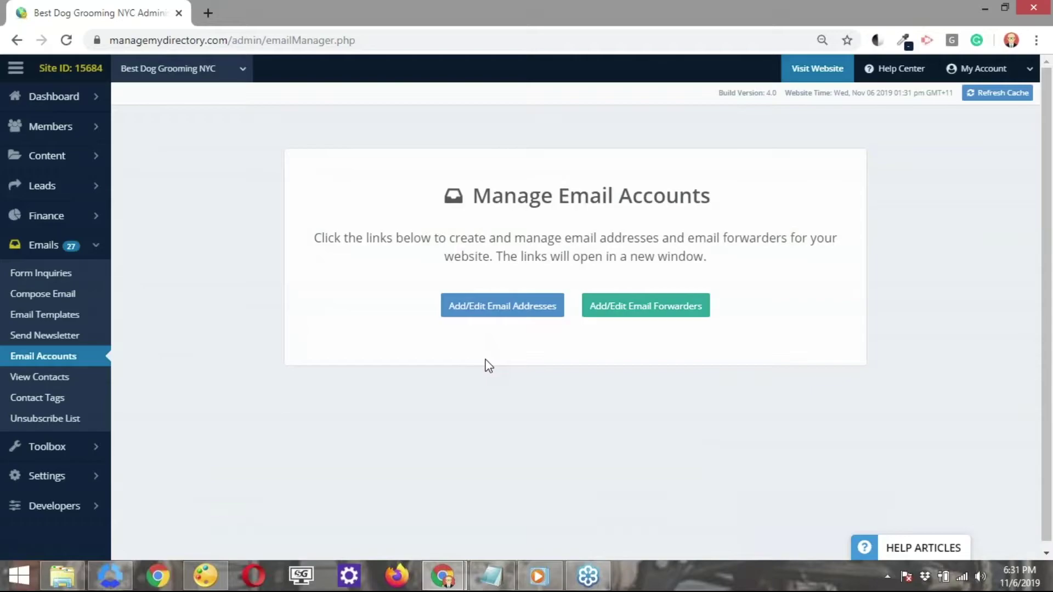
pyautogui.click(507, 312)
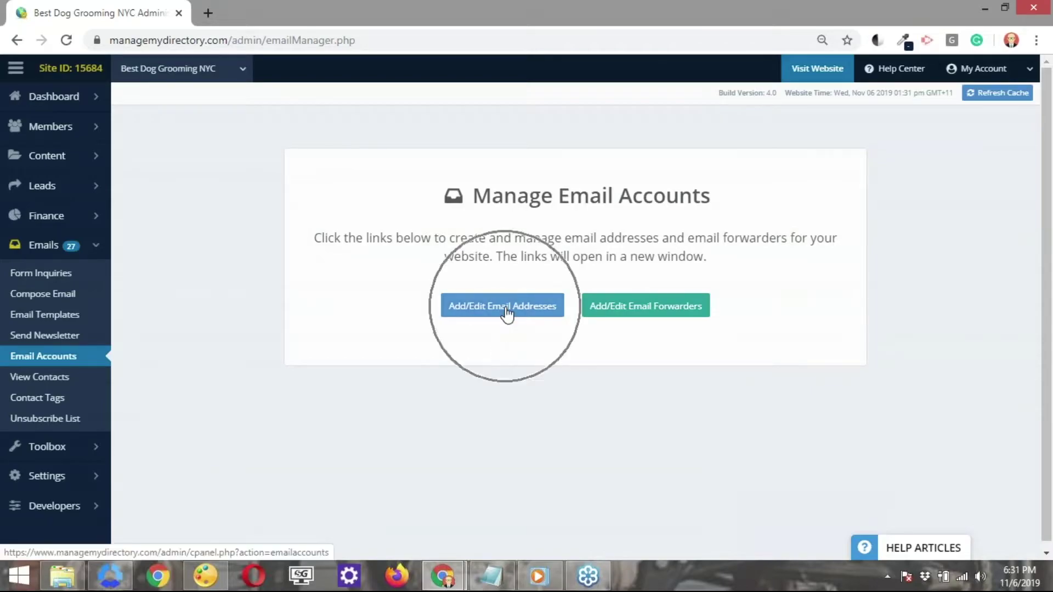
pyautogui.click(507, 313)
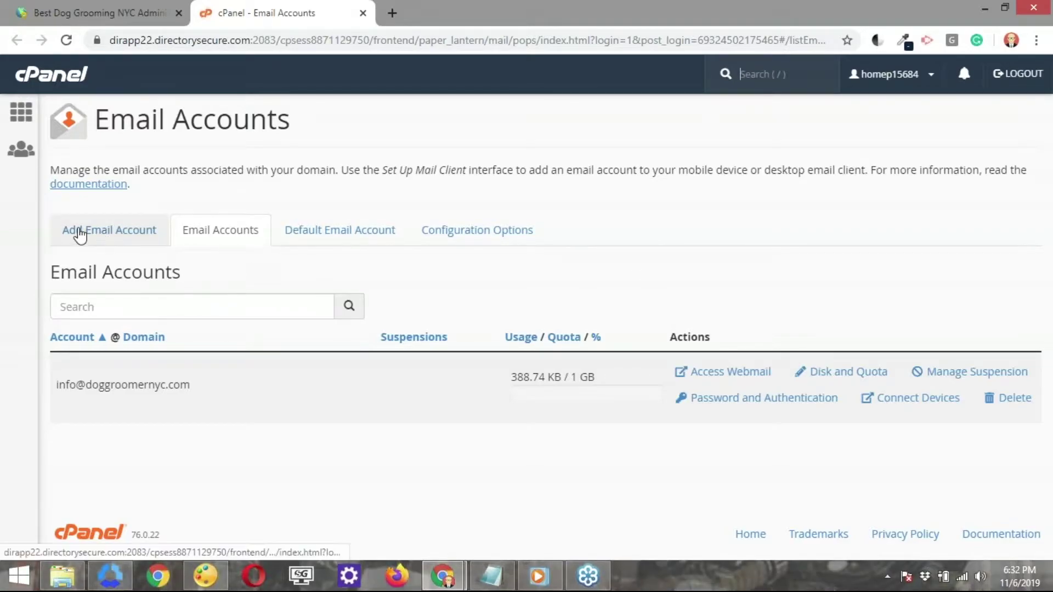
# Bring up the Add Email Account form for doggroomernyc.com, ready for the account name.
pyautogui.click(109, 239)
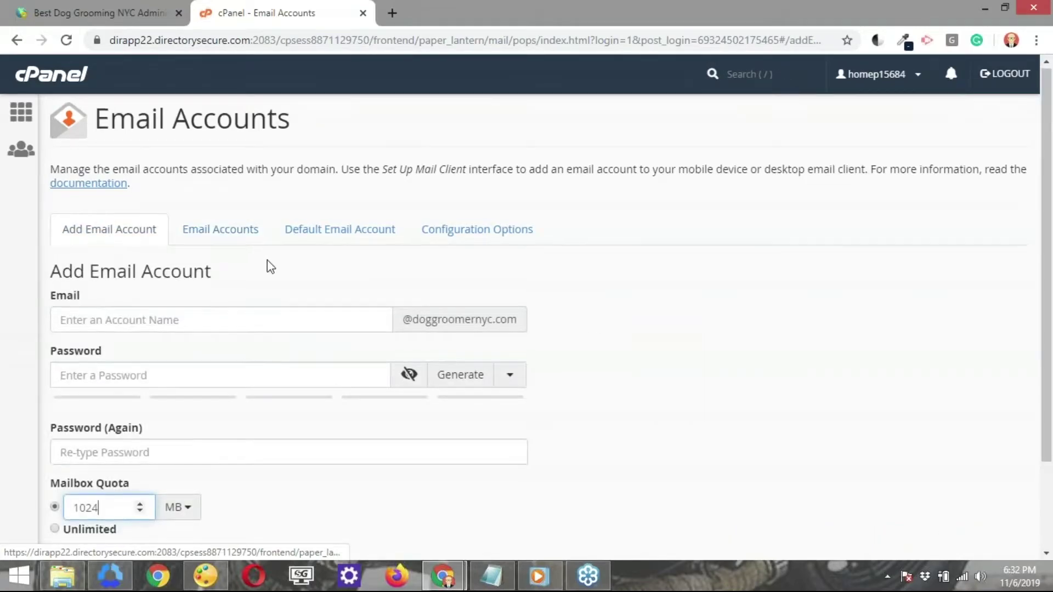
pyautogui.scroll(-2, 268, 263)
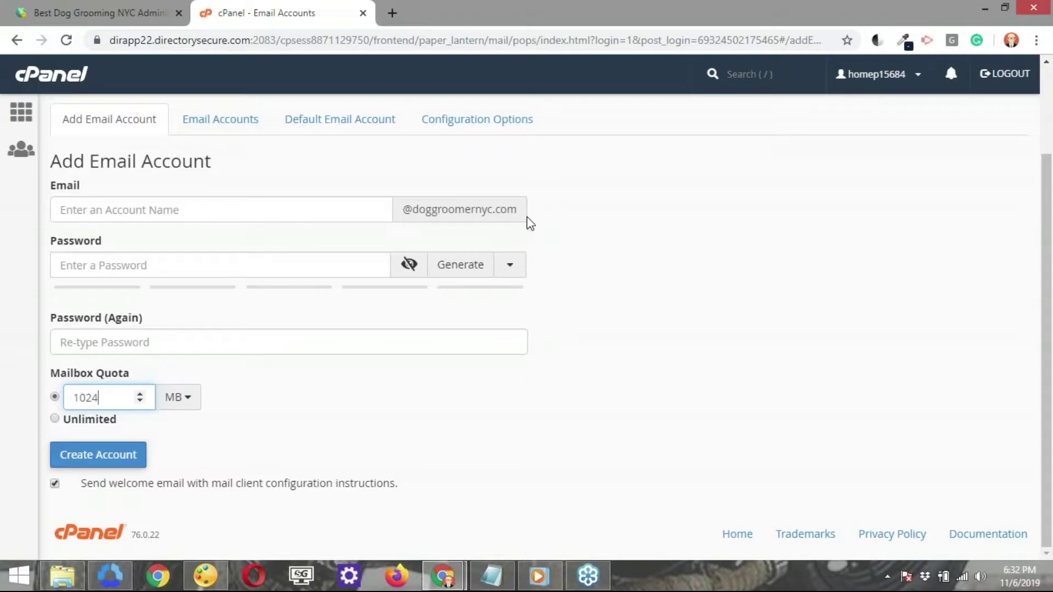
pyautogui.click(323, 207)
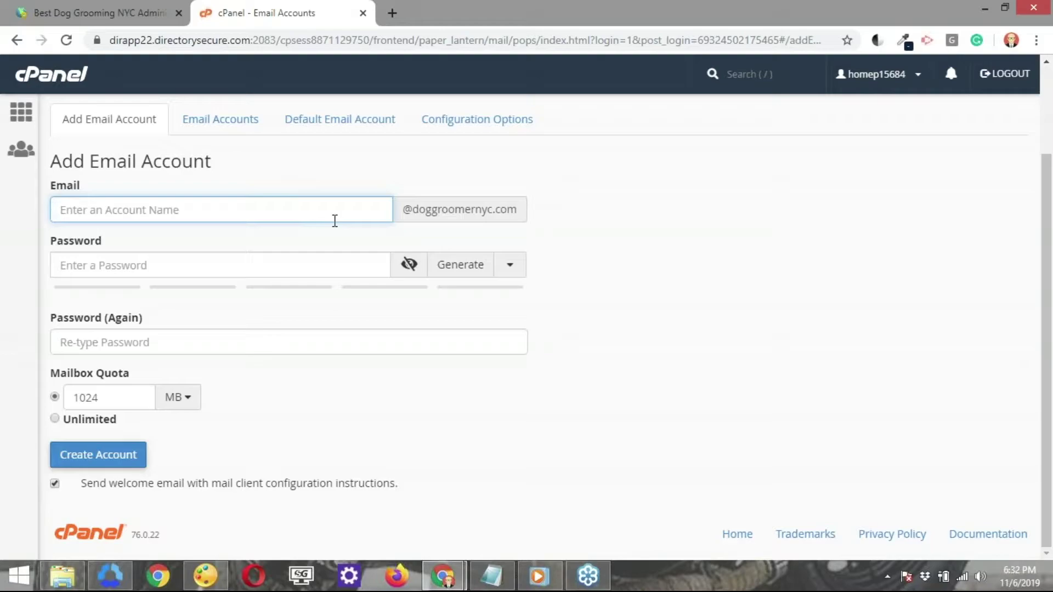
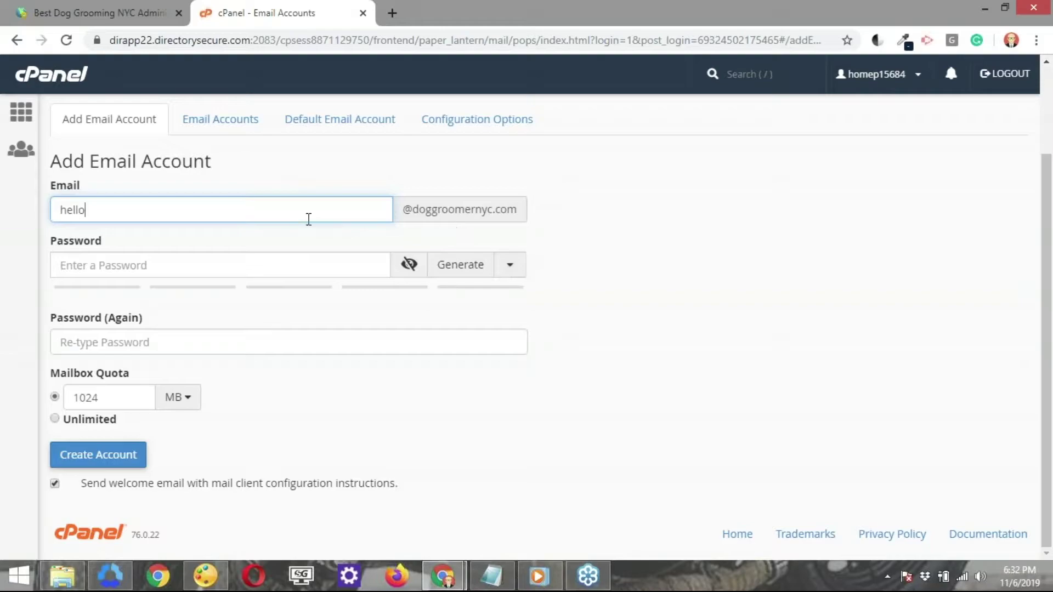
pyautogui.click(218, 265)
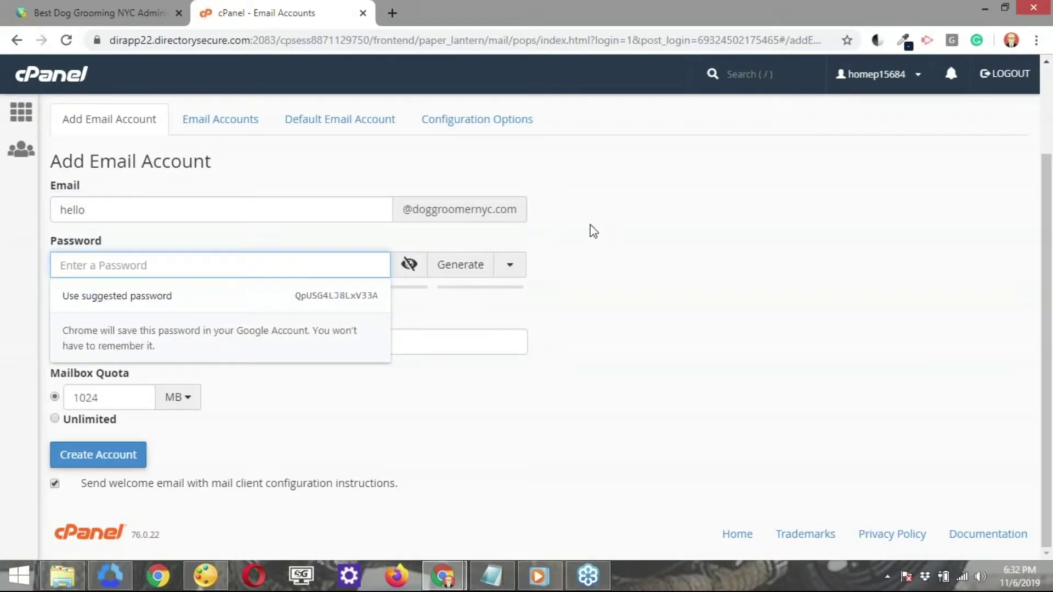
pyautogui.write('••••••')
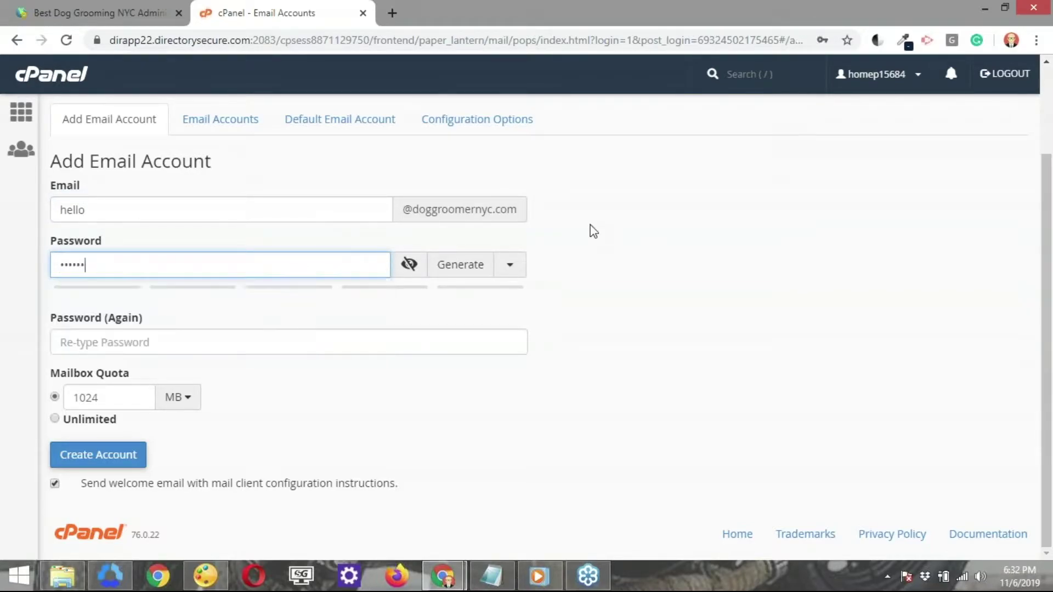
pyautogui.write('•••')
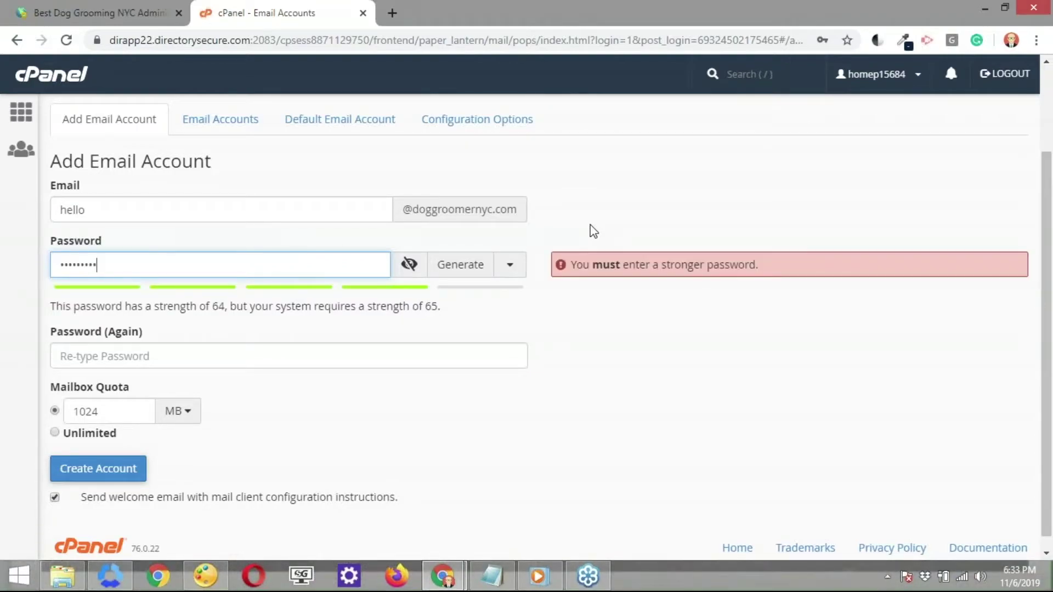
pyautogui.click(314, 356)
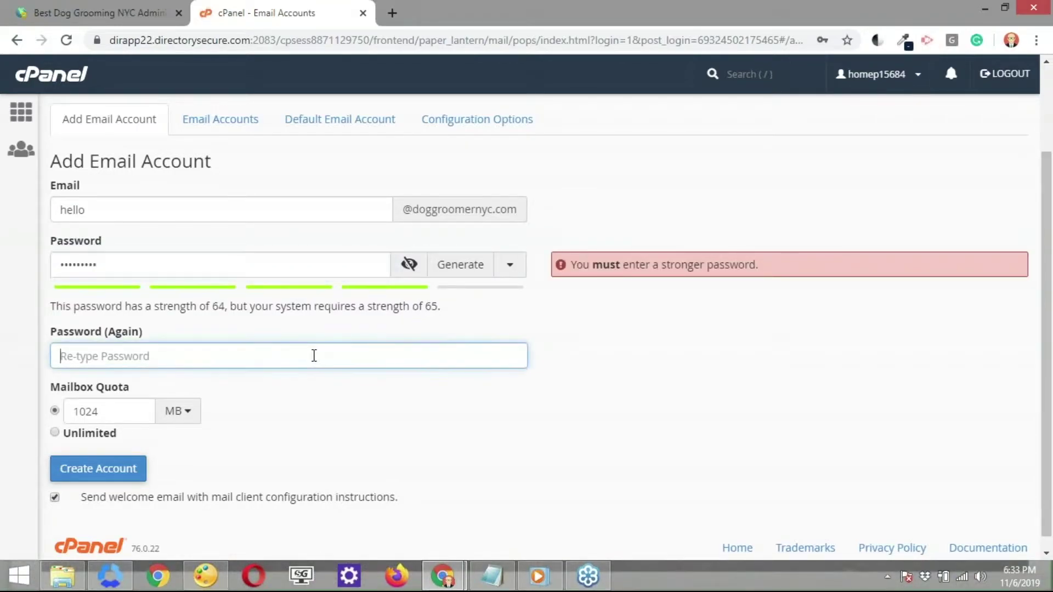
pyautogui.write('•••••••••')
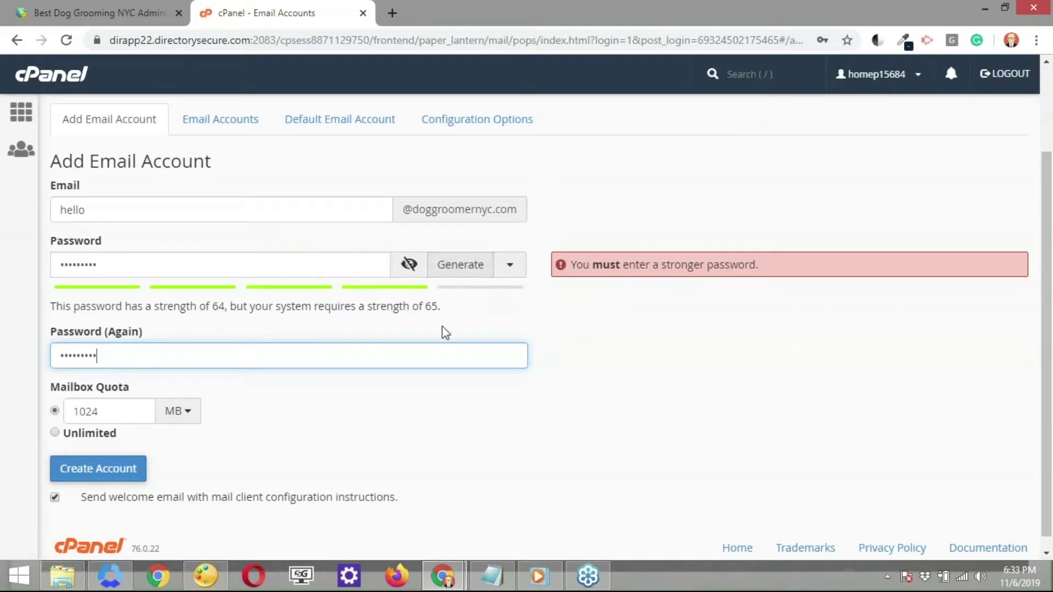
pyautogui.scroll(-1, 313, 305)
pyautogui.scroll(-1, 512, 282)
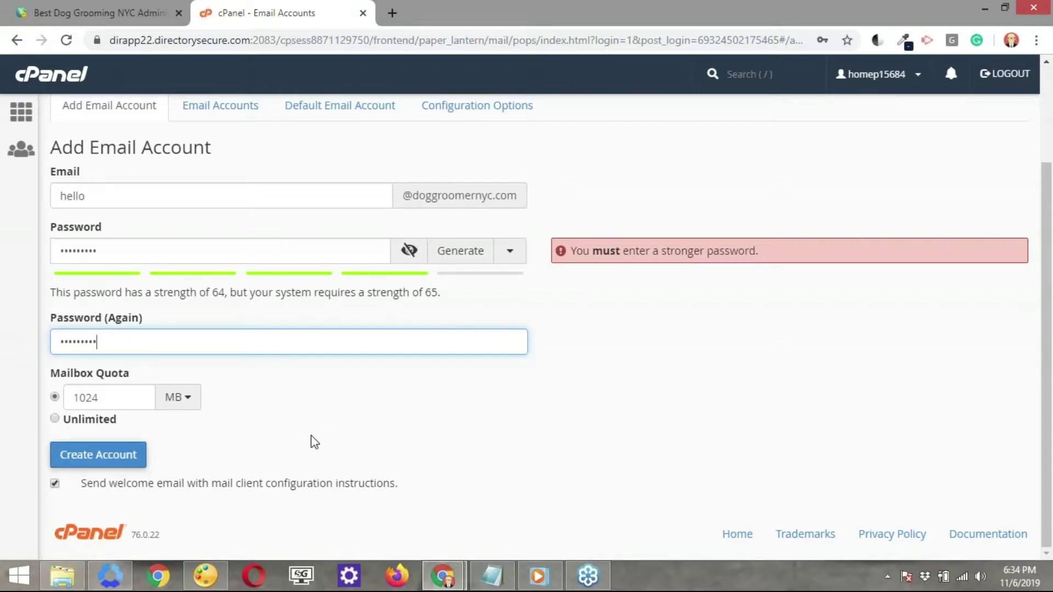
# Set an unlimited quota and use a generated strong password in both password fields.
pyautogui.click(55, 419)
pyautogui.click(408, 251)
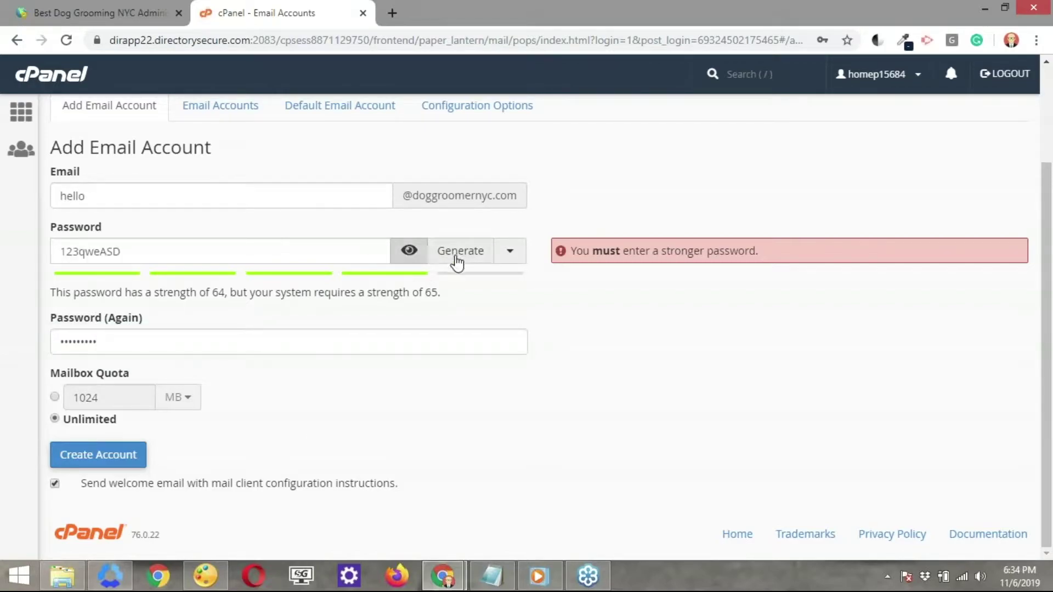
pyautogui.click(457, 258)
pyautogui.moveTo(156, 252); pyautogui.dragTo(58, 251)
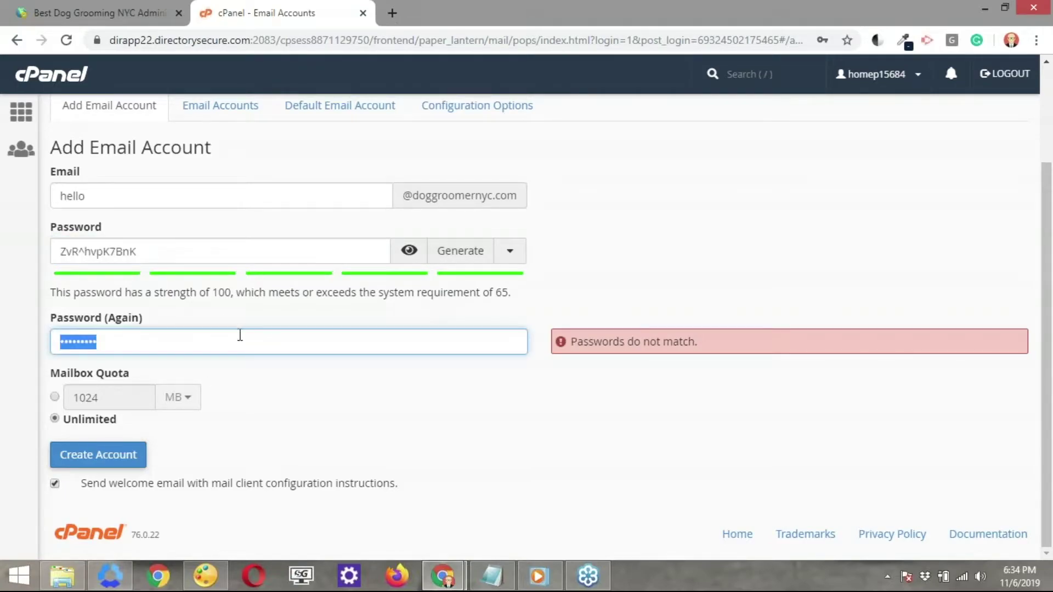
pyautogui.hotkey('ctrl', 'v')
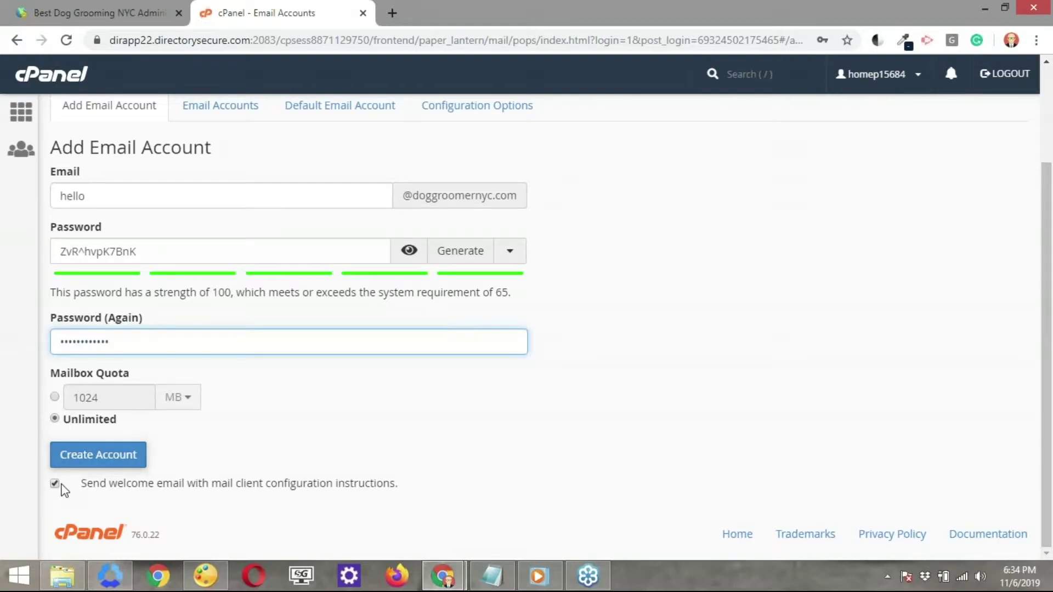
pyautogui.click(55, 484)
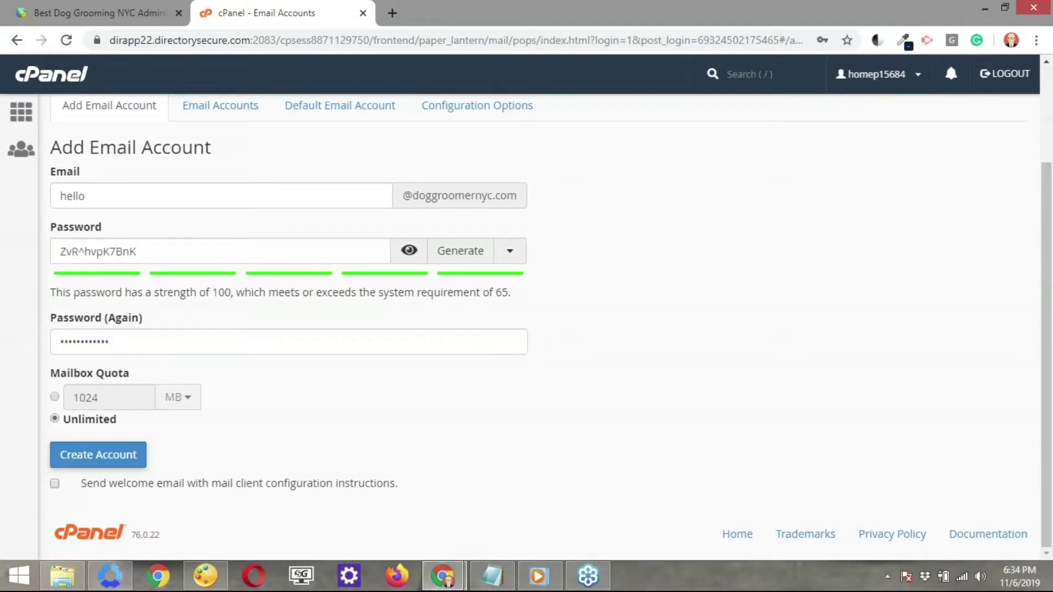
pyautogui.press('ctrl')
pyautogui.click(333, 467)
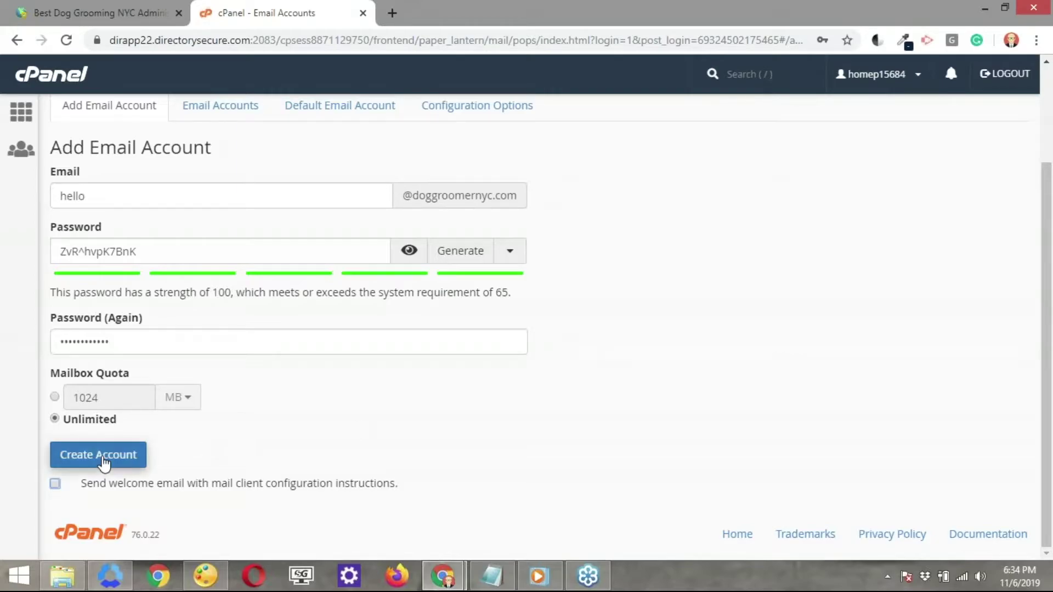
pyautogui.click(103, 460)
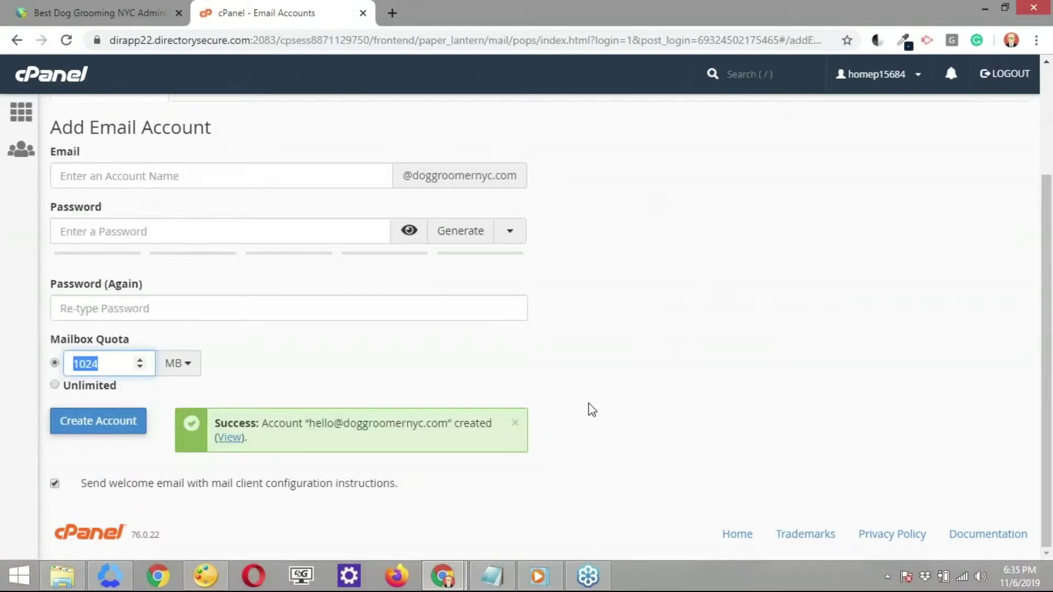
pyautogui.moveTo(322, 423); pyautogui.dragTo(444, 432)
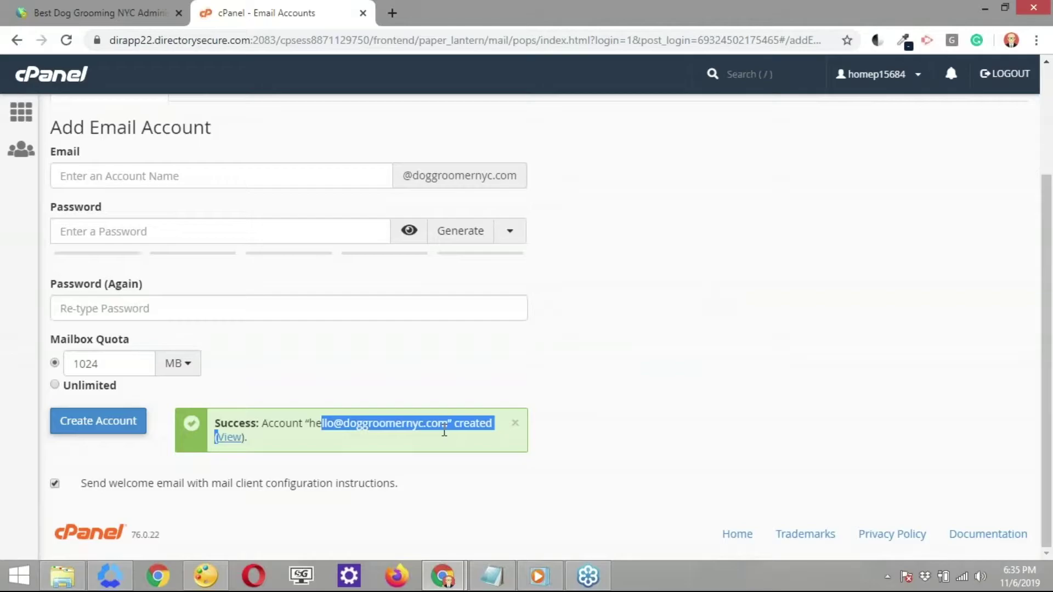
pyautogui.click(540, 348)
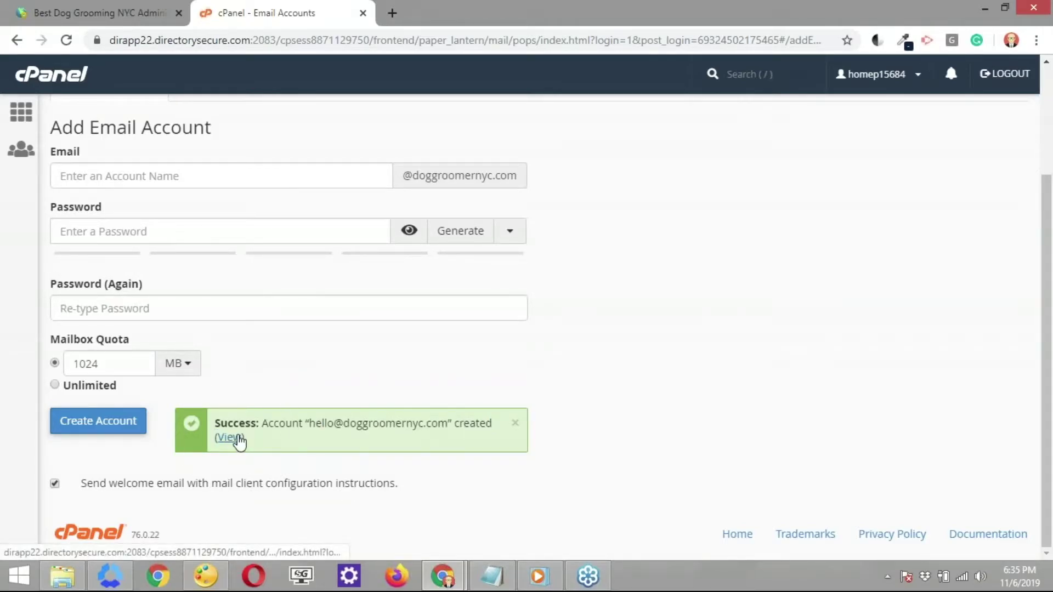
pyautogui.click(235, 437)
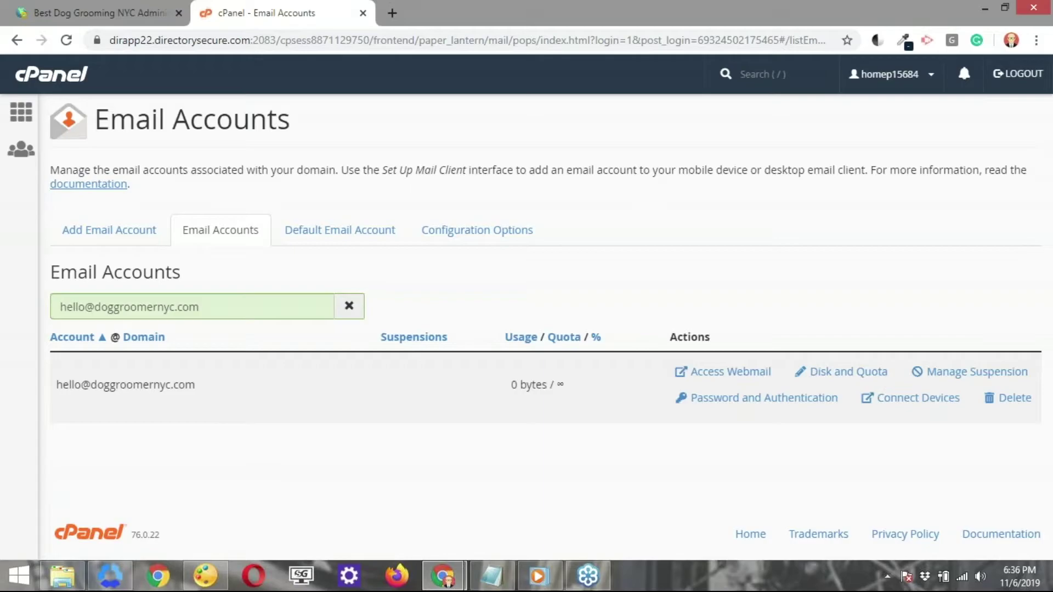
pyautogui.moveTo(235, 306); pyautogui.dragTo(47, 323)
pyautogui.hotkey('ctrl', 'c')
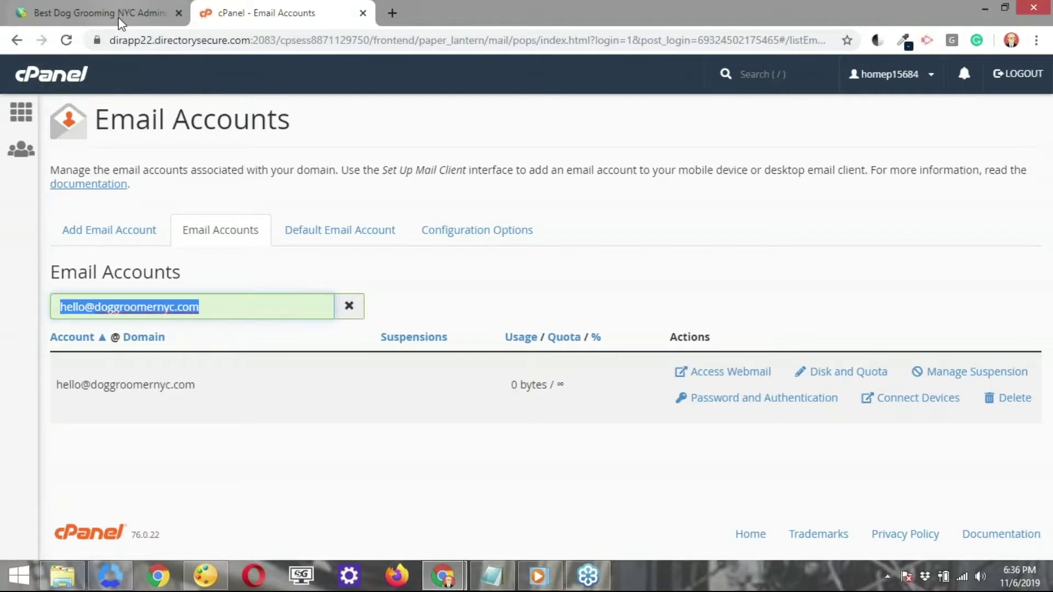
pyautogui.click(122, 16)
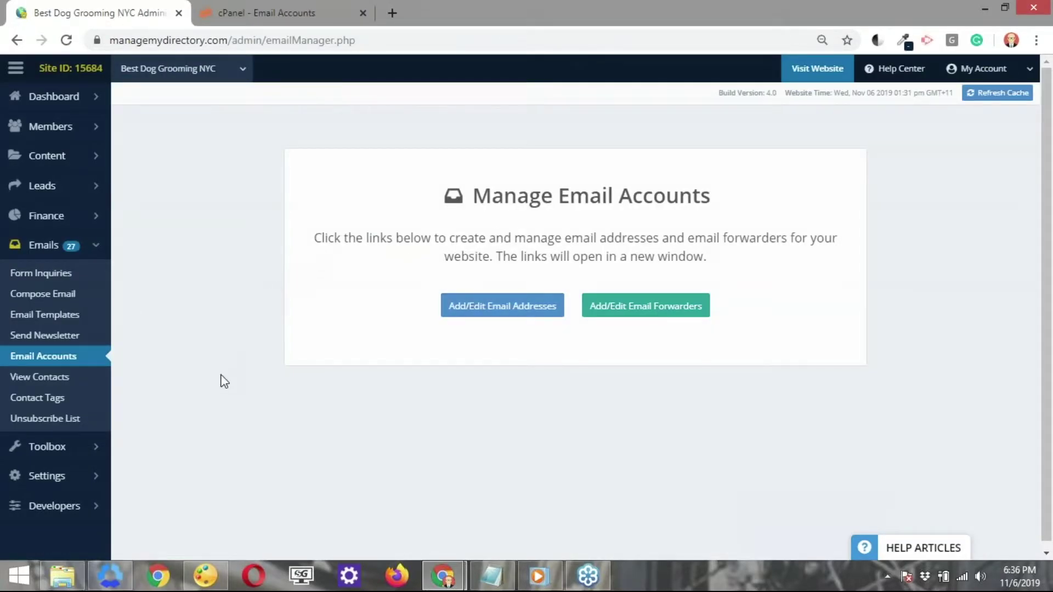
pyautogui.scroll(-1, 151, 469)
pyautogui.moveTo(73, 482)
pyautogui.click(159, 472)
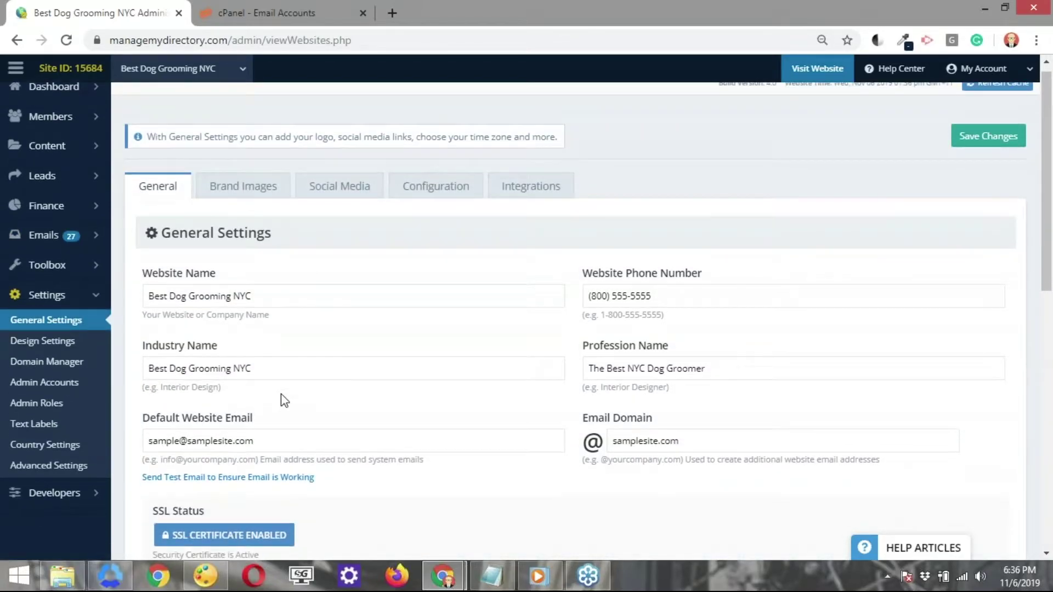
pyautogui.tripleClick(200, 450)
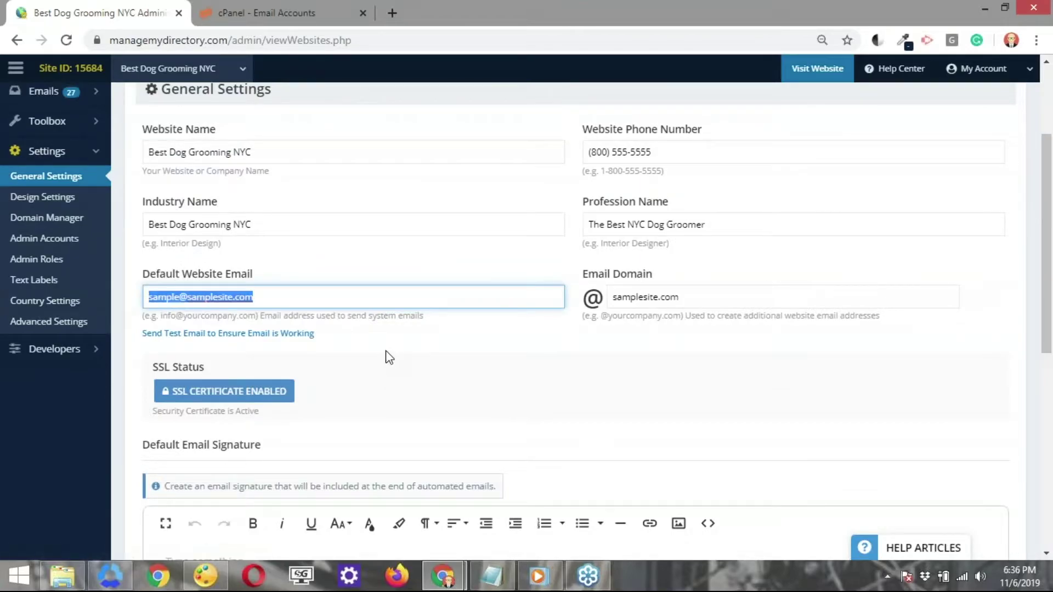
pyautogui.hotkey('ctrl', 'v')
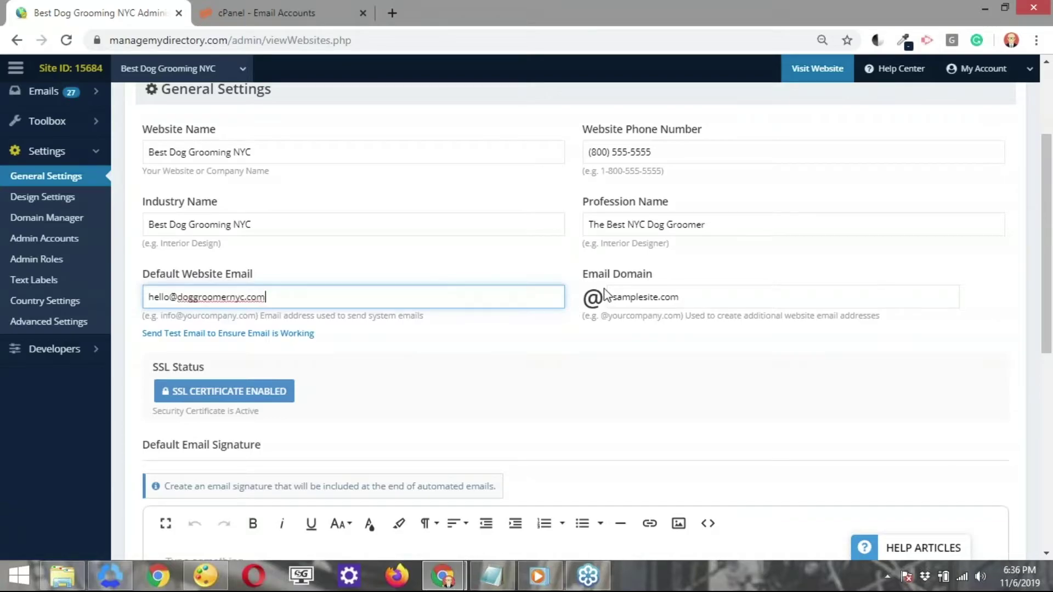
# Set the Email Domain to doggroomernyc.com and save the settings.
pyautogui.click(625, 298)
pyautogui.moveTo(178, 298); pyautogui.dragTo(292, 311)
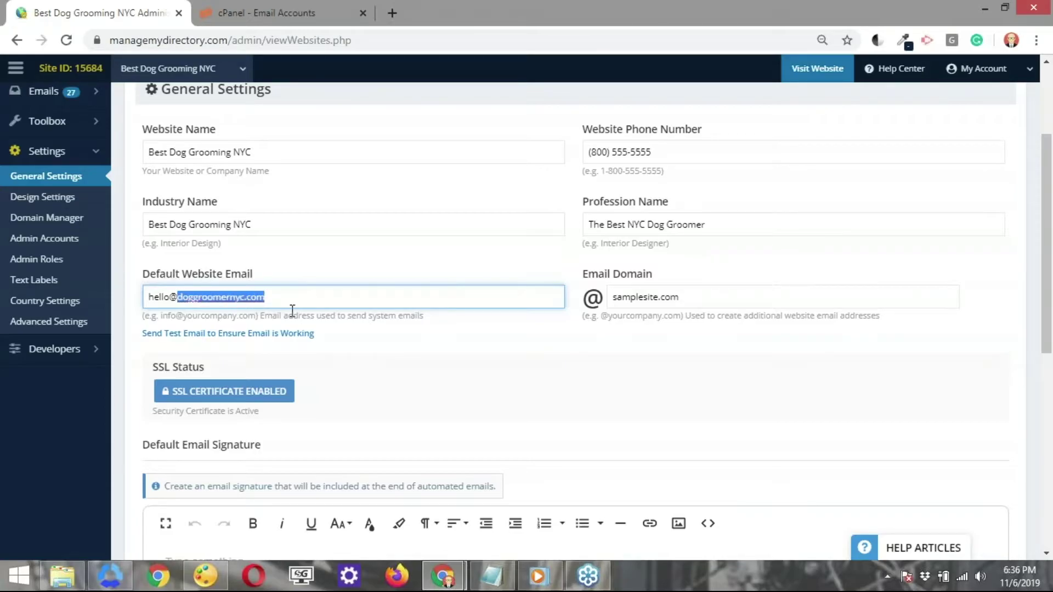
pyautogui.hotkey('ctrl', 'c')
pyautogui.tripleClick(614, 299)
pyautogui.hotkey('ctrl', 'v')
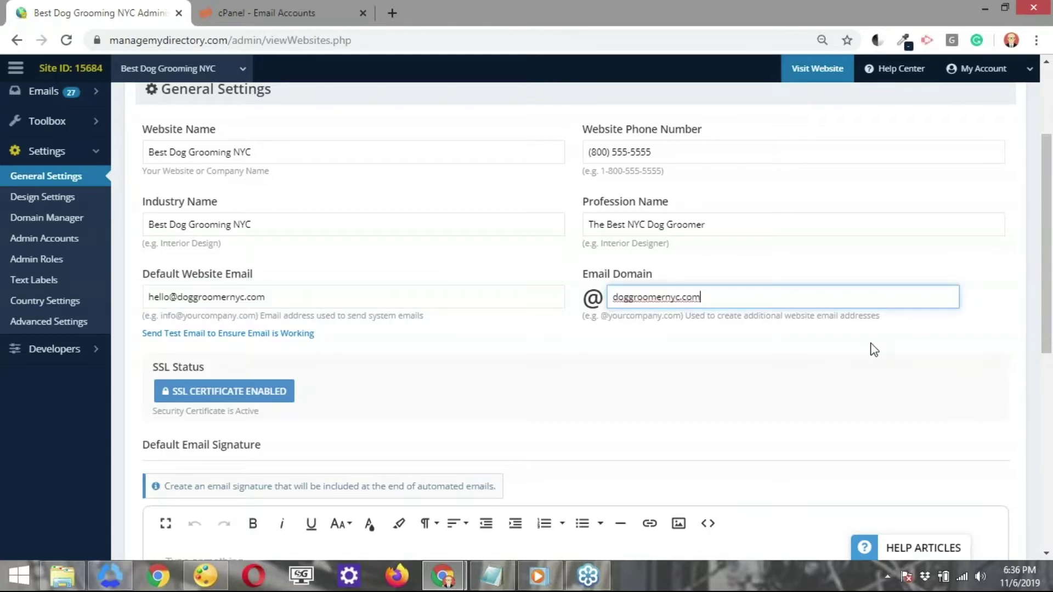
pyautogui.press('Return')
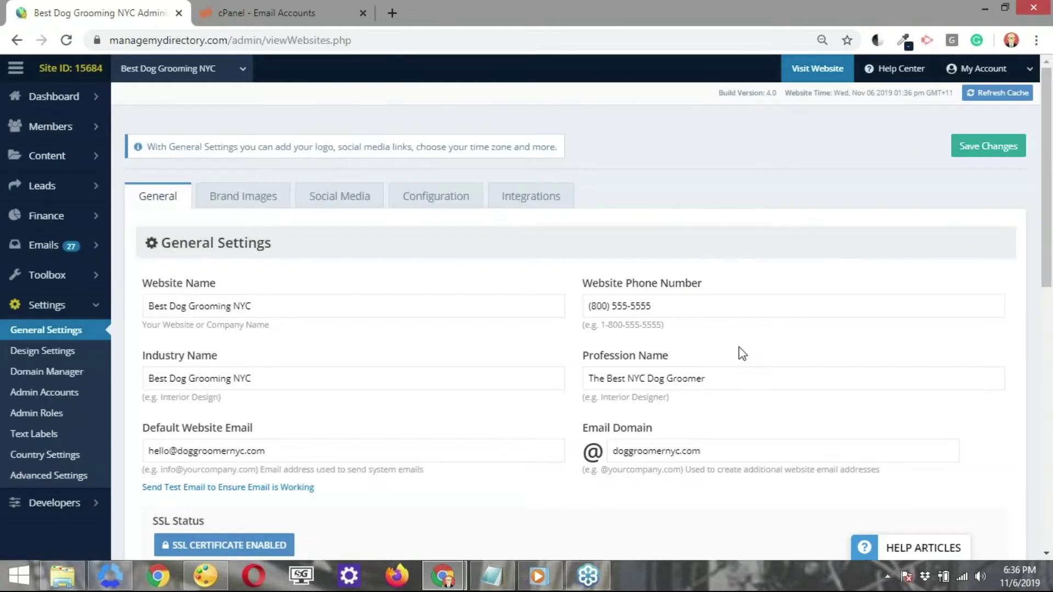
pyautogui.scroll(-2, 739, 347)
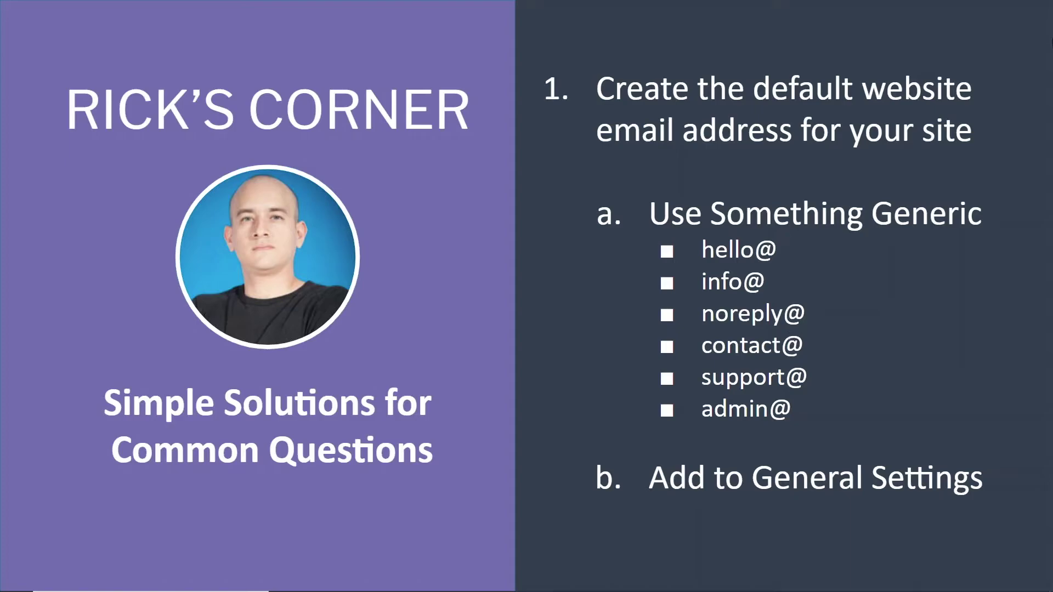
# Advance to the '2. Accessing the inbox' slide.
pyautogui.press('Right')
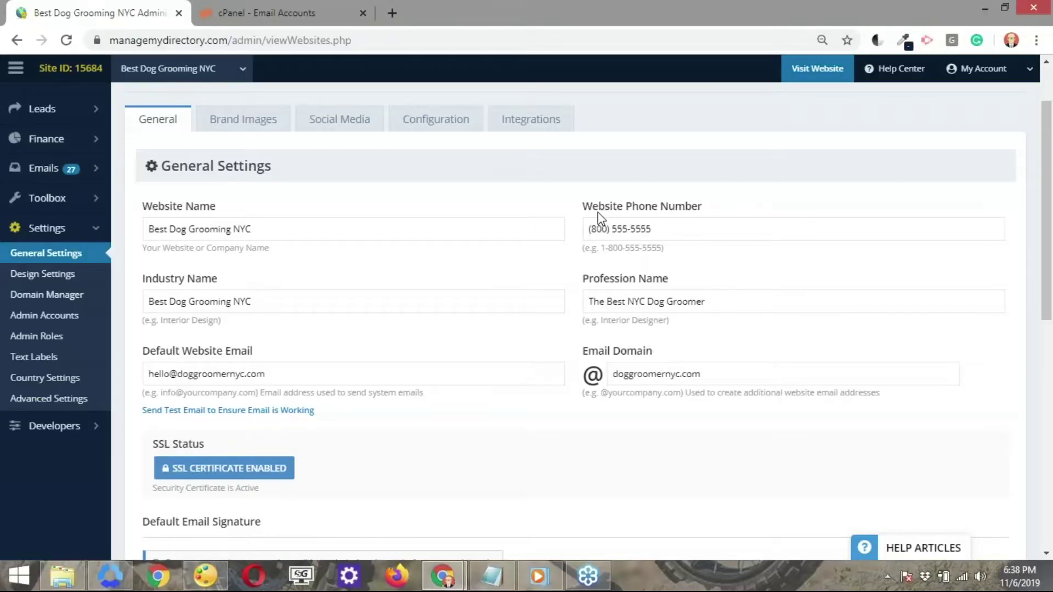
# Open the Manage Email Accounts page from the Emails menu in the sidebar.
pyautogui.scroll(2, 520, 164)
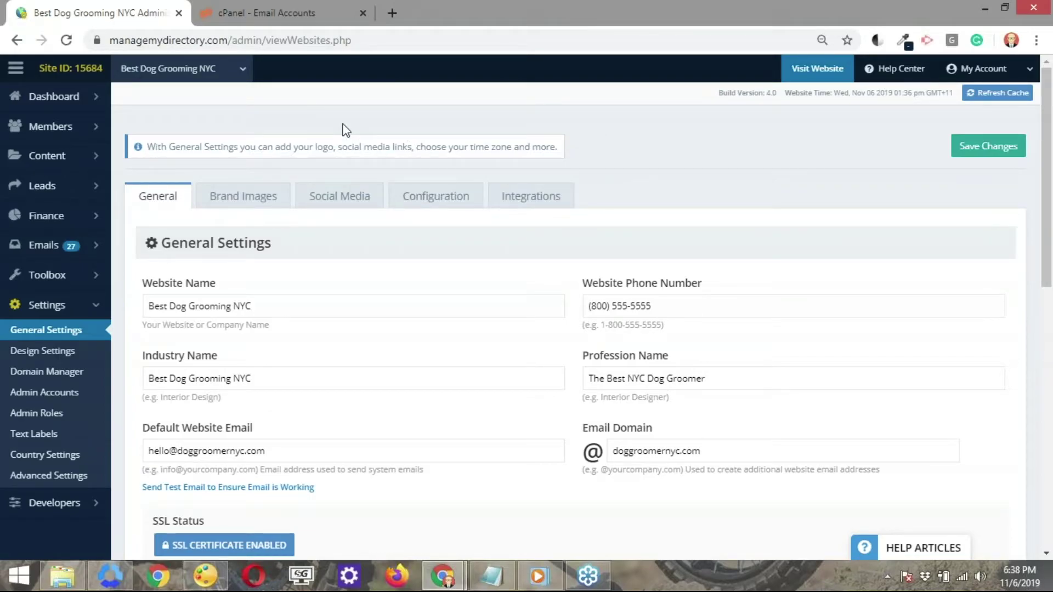
pyautogui.moveTo(41, 250)
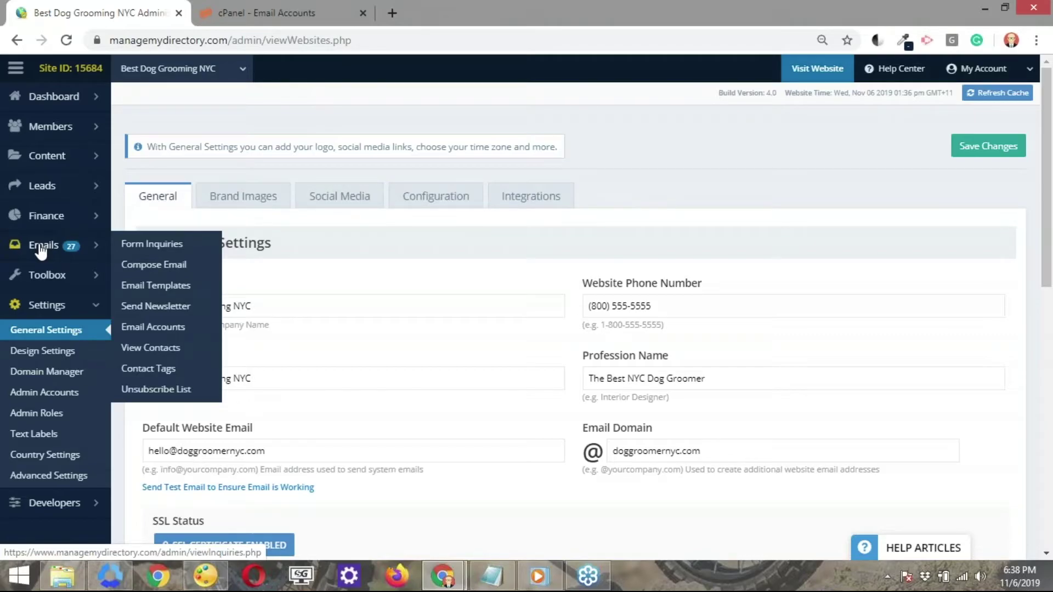
pyautogui.click(160, 330)
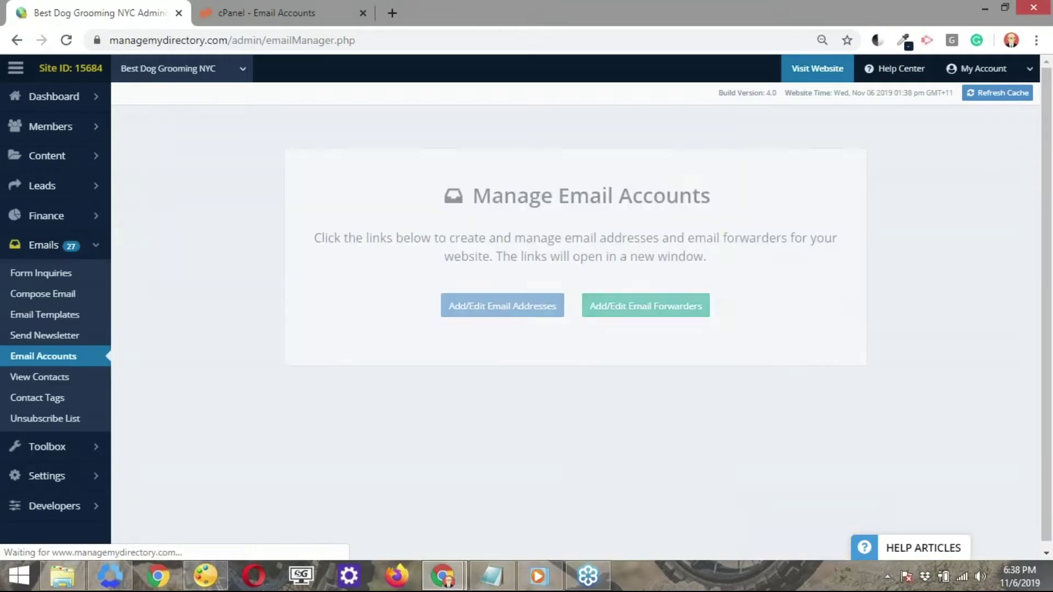
pyautogui.click(512, 323)
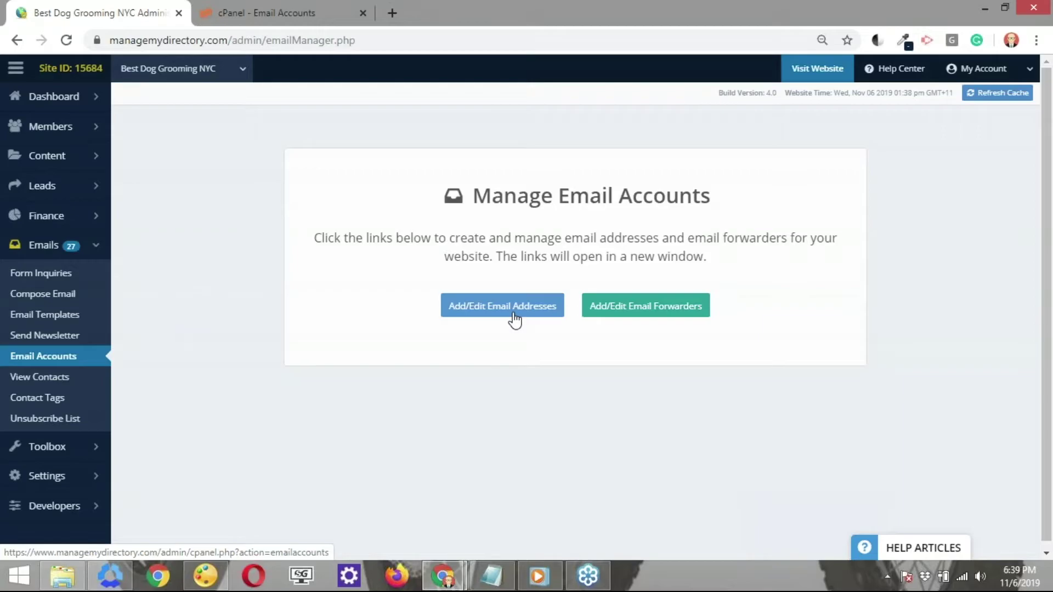
pyautogui.click(514, 319)
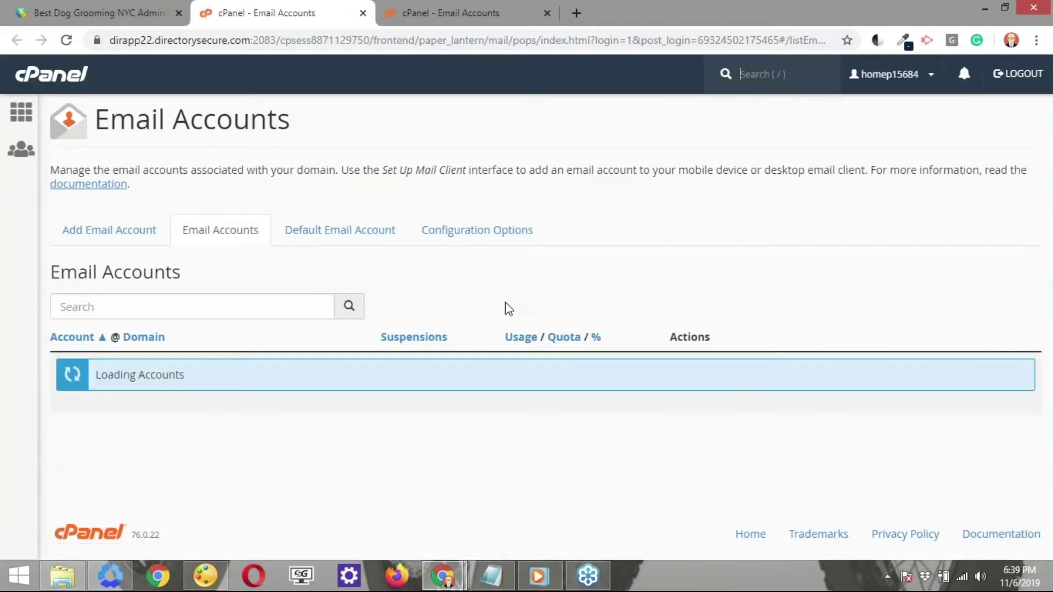
pyautogui.scroll(-1, 521, 259)
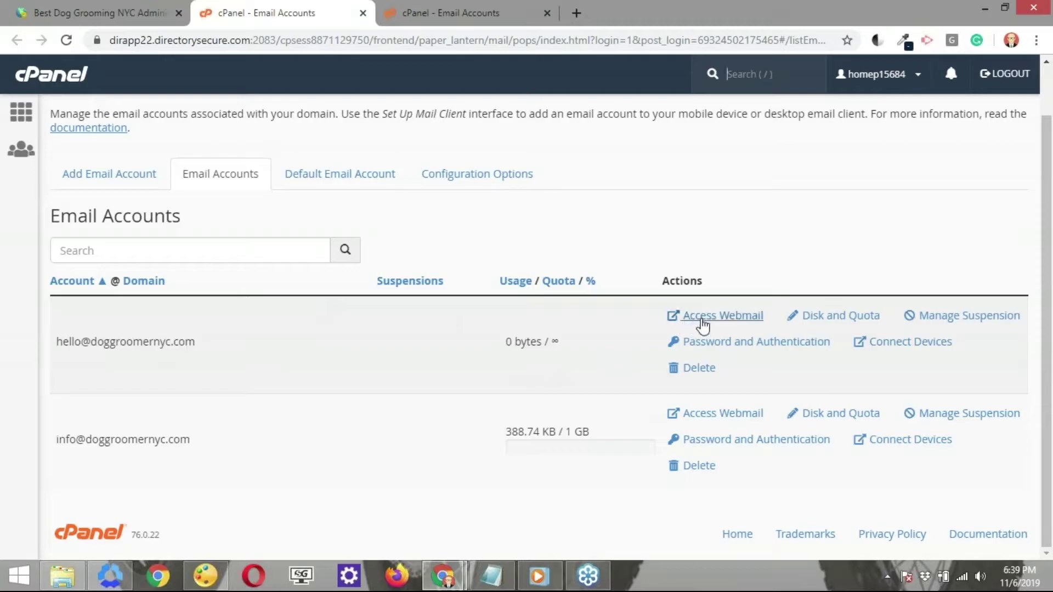
pyautogui.click(710, 321)
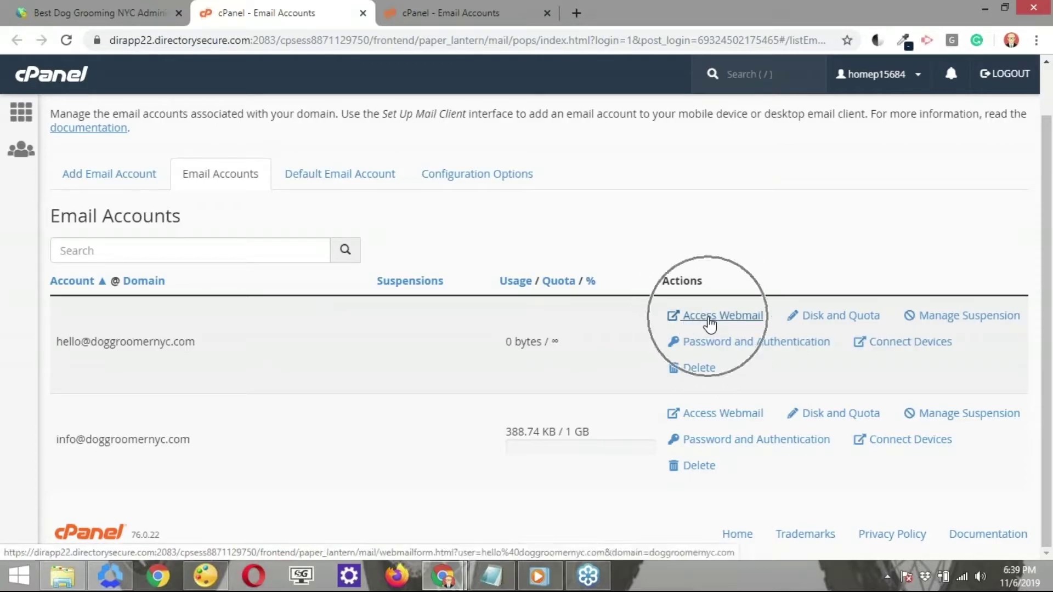
pyautogui.click(709, 321)
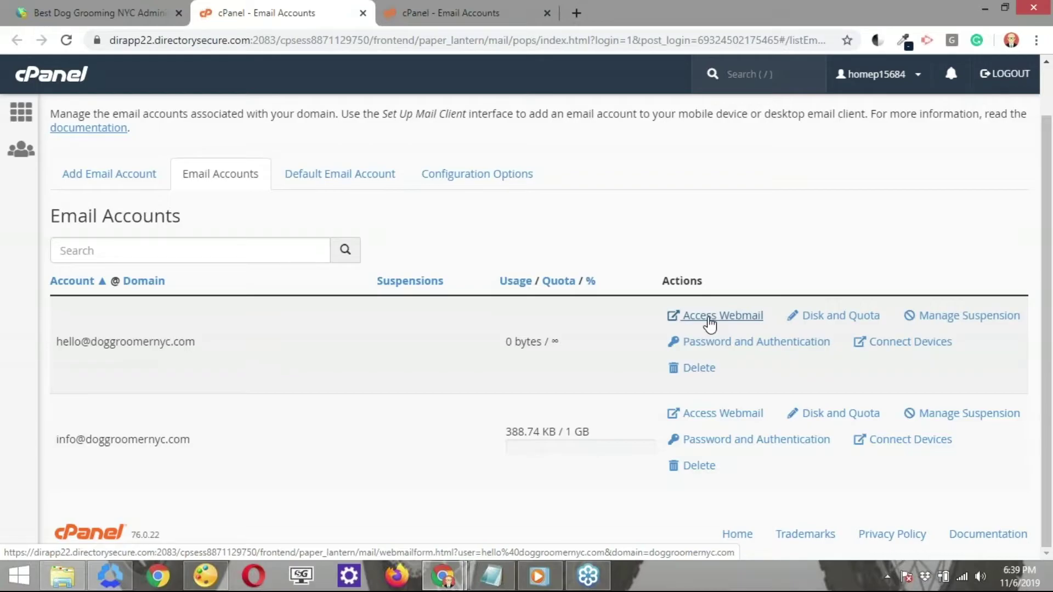
pyautogui.click(710, 323)
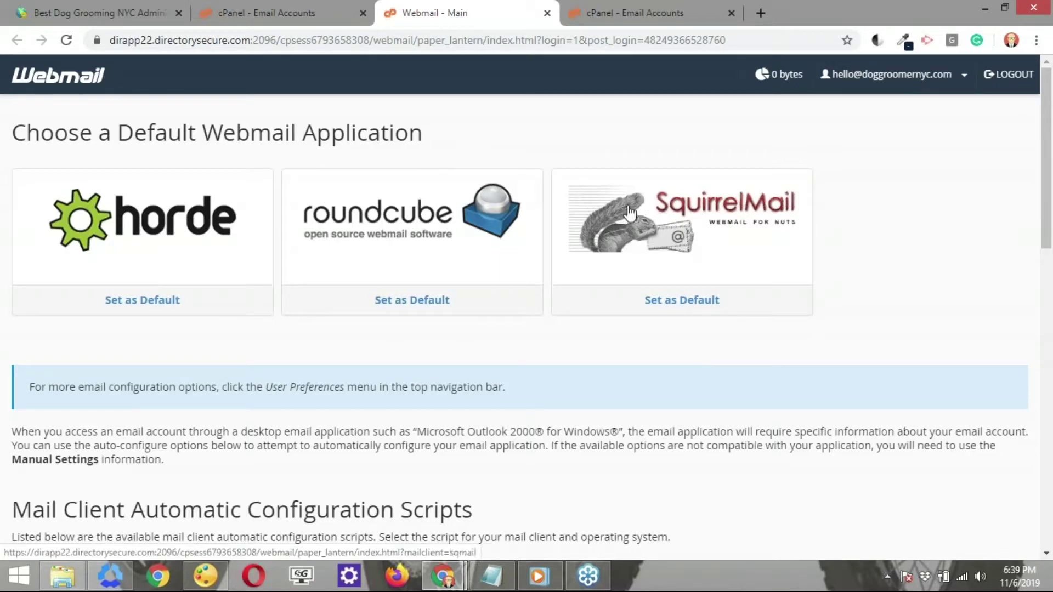
pyautogui.click(162, 300)
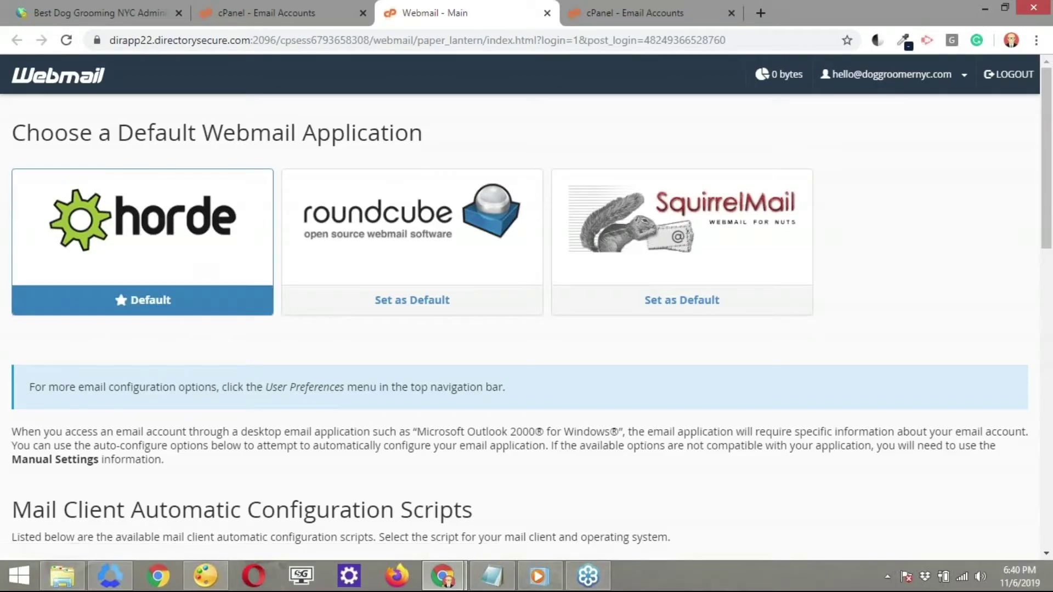
pyautogui.click(158, 242)
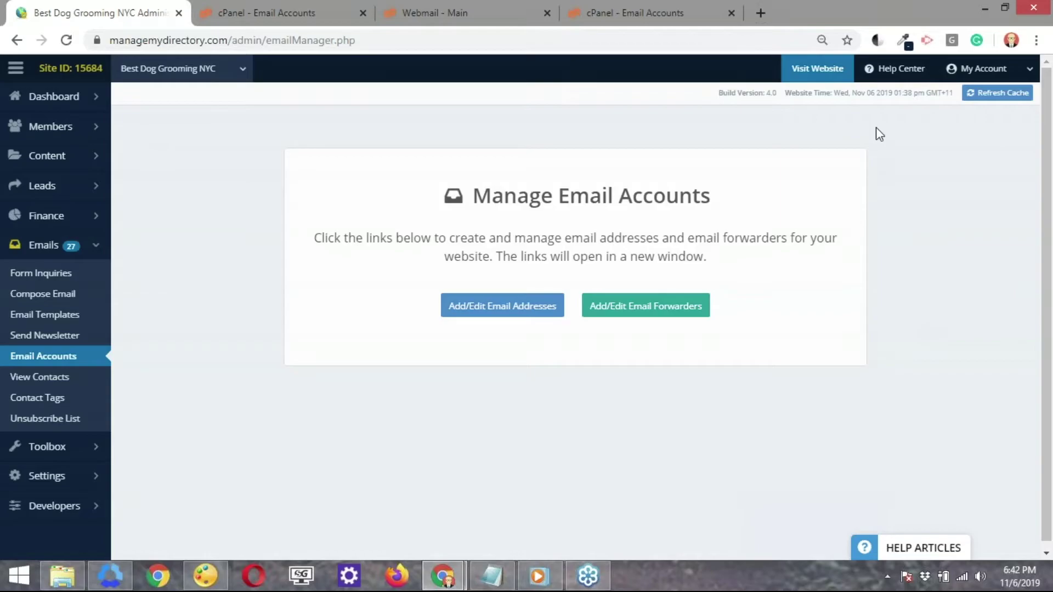
# Open the live website and load doggroomernyc.com/webmail to reach the Webmail login page.
pyautogui.click(817, 69)
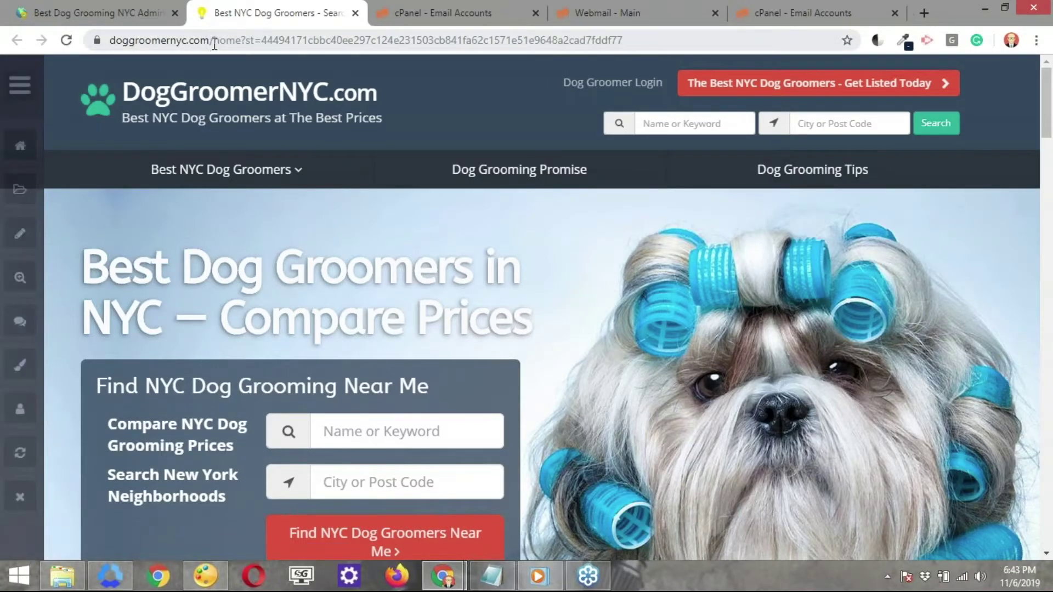
pyautogui.moveTo(214, 40); pyautogui.dragTo(623, 40)
pyautogui.press('BackSpace')
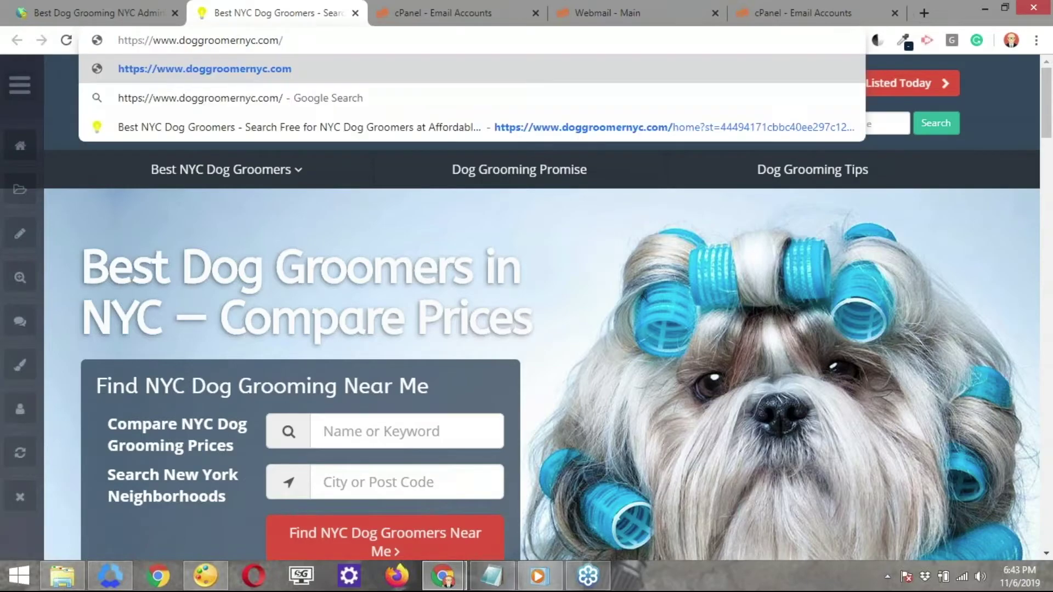
pyautogui.write('webmail')
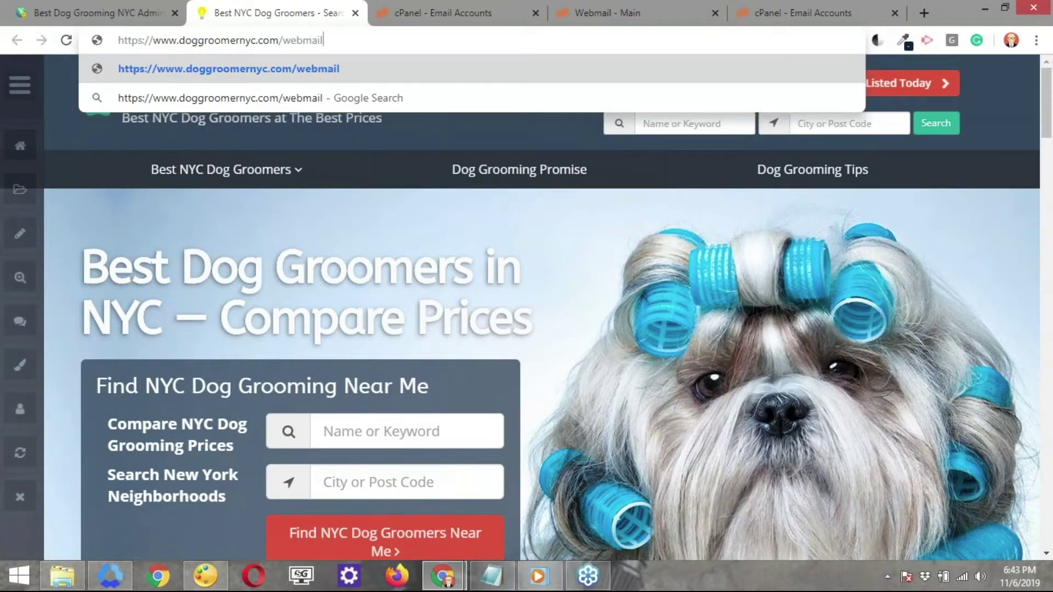
pyautogui.press('Return')
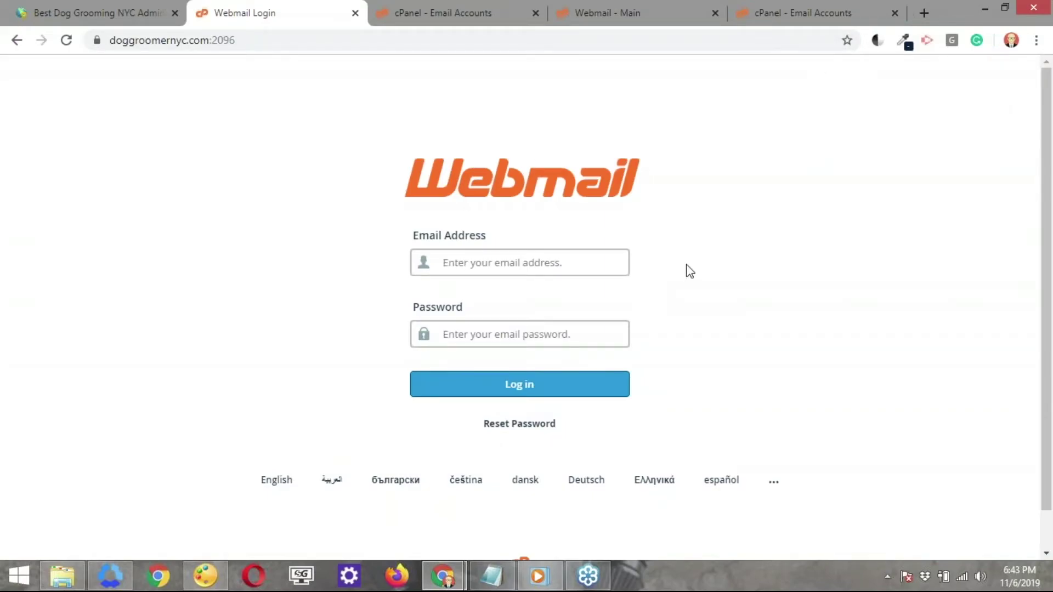
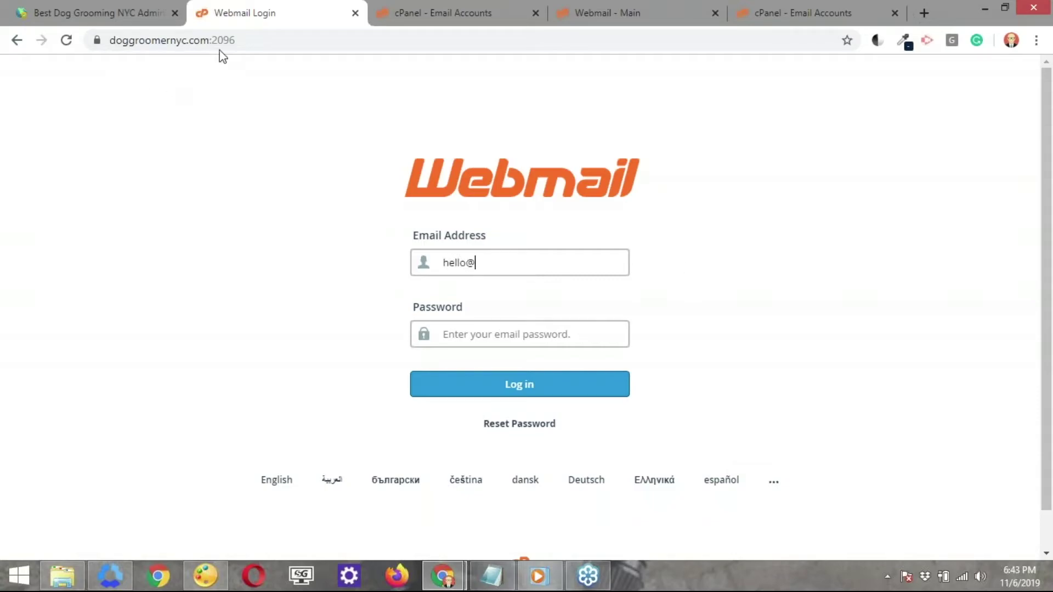
pyautogui.click(205, 42)
pyautogui.moveTo(205, 42); pyautogui.dragTo(67, 41)
pyautogui.hotkey('ctrl', 'c')
pyautogui.click(524, 264)
pyautogui.hotkey('ctrl', 'v')
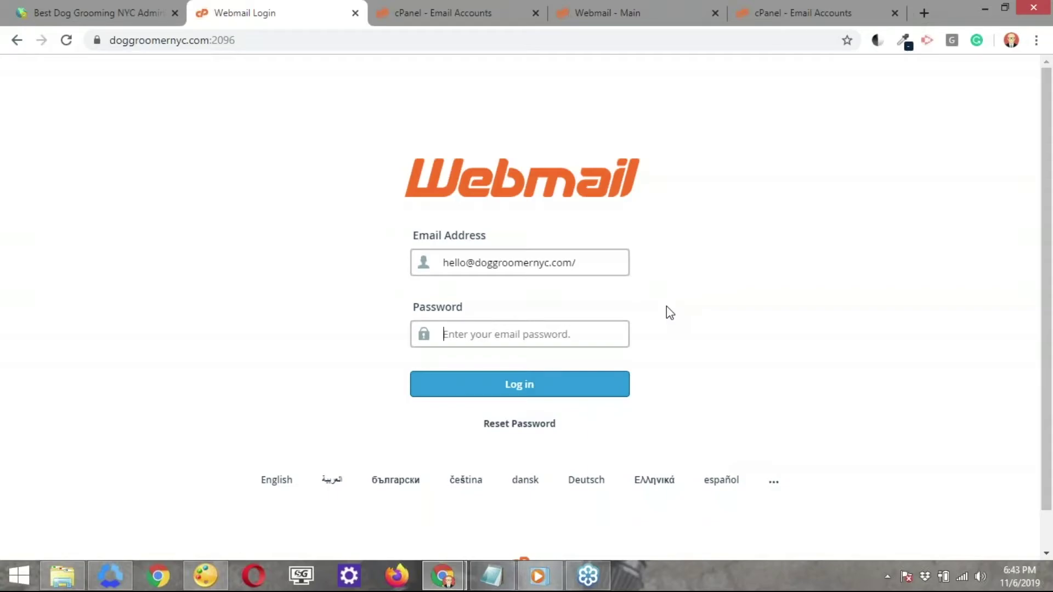
pyautogui.click(521, 331)
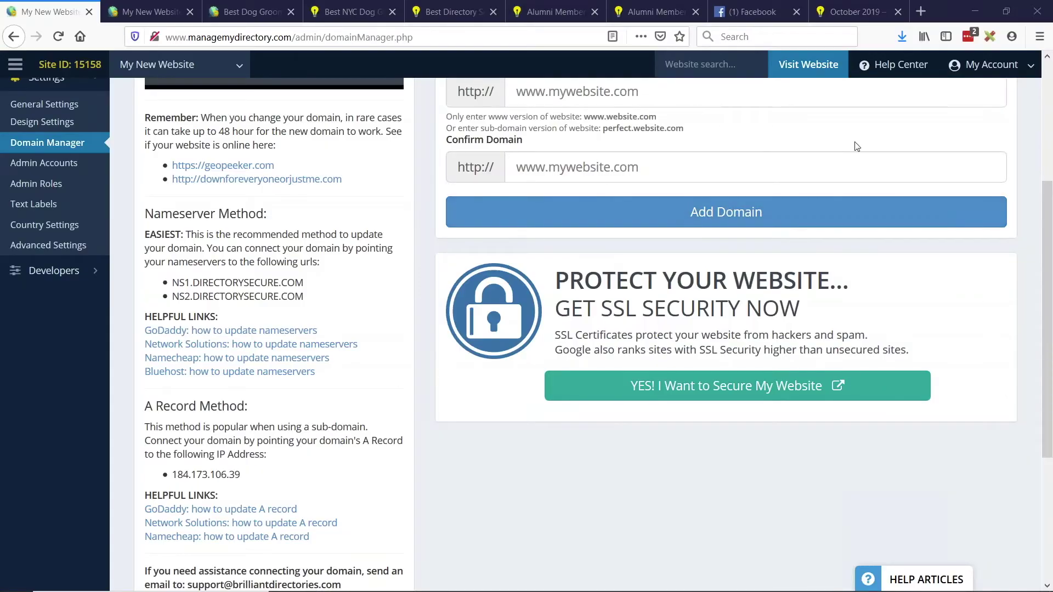
pyautogui.hotkey('alt', 'Tab')
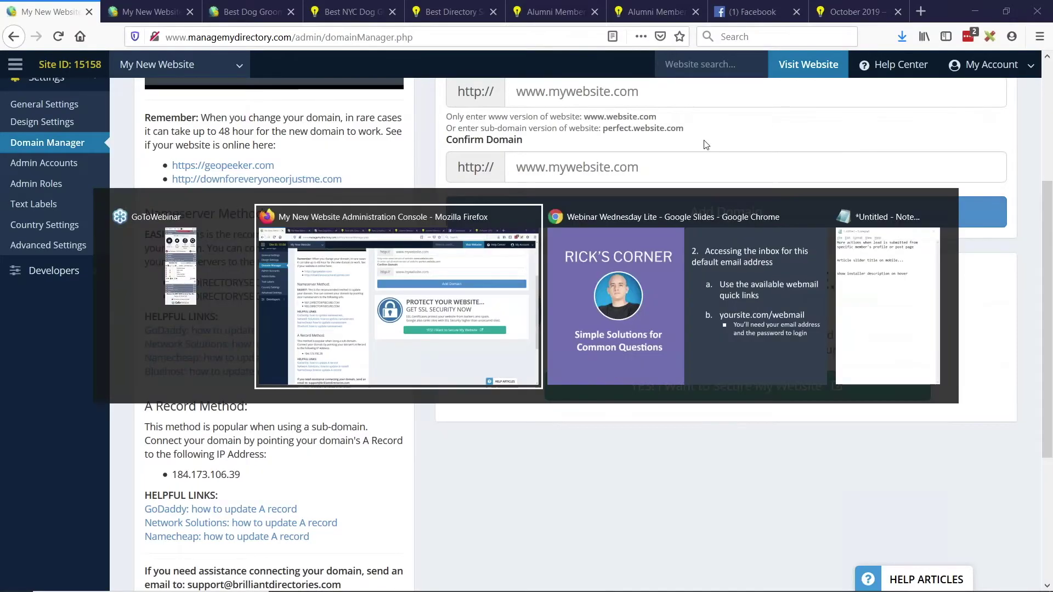